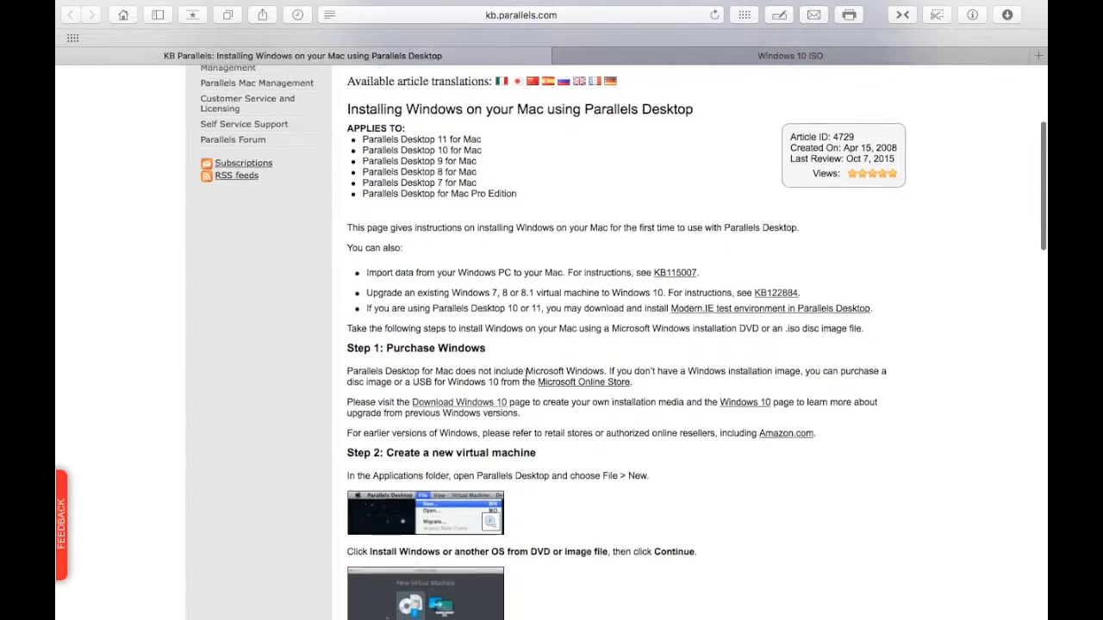
pyautogui.scroll(-1, 581, 415)
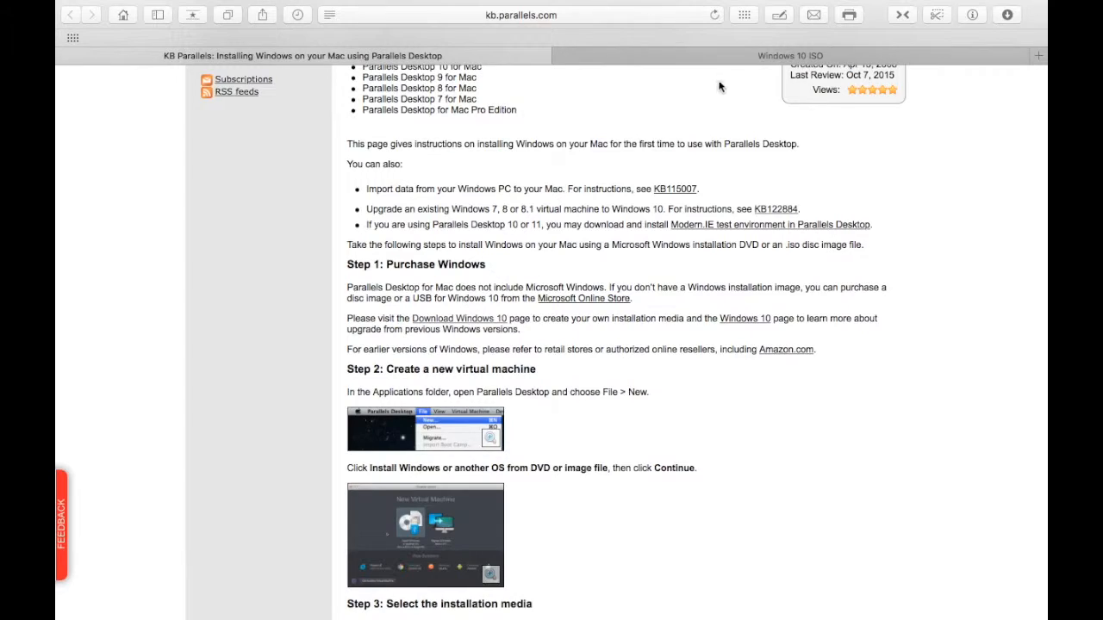
# Step: Switch to the Windows 10 ISO page and start a Windows 10 English disc image download
pyautogui.click(750, 57)
pyautogui.scroll(-3, 362, 330)
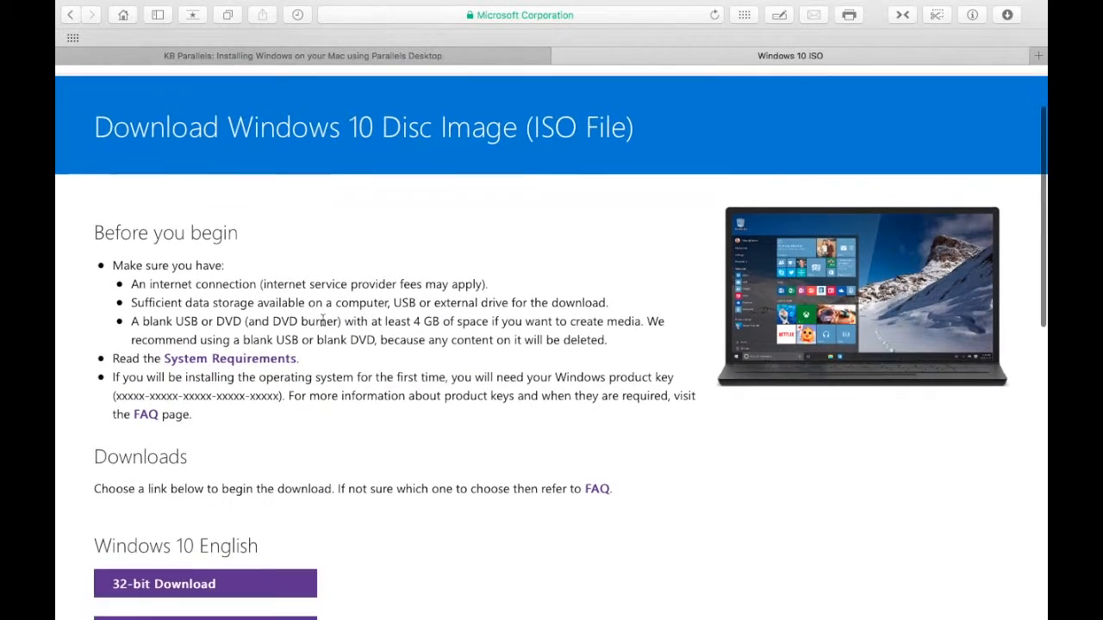
pyautogui.scroll(-5, 364, 424)
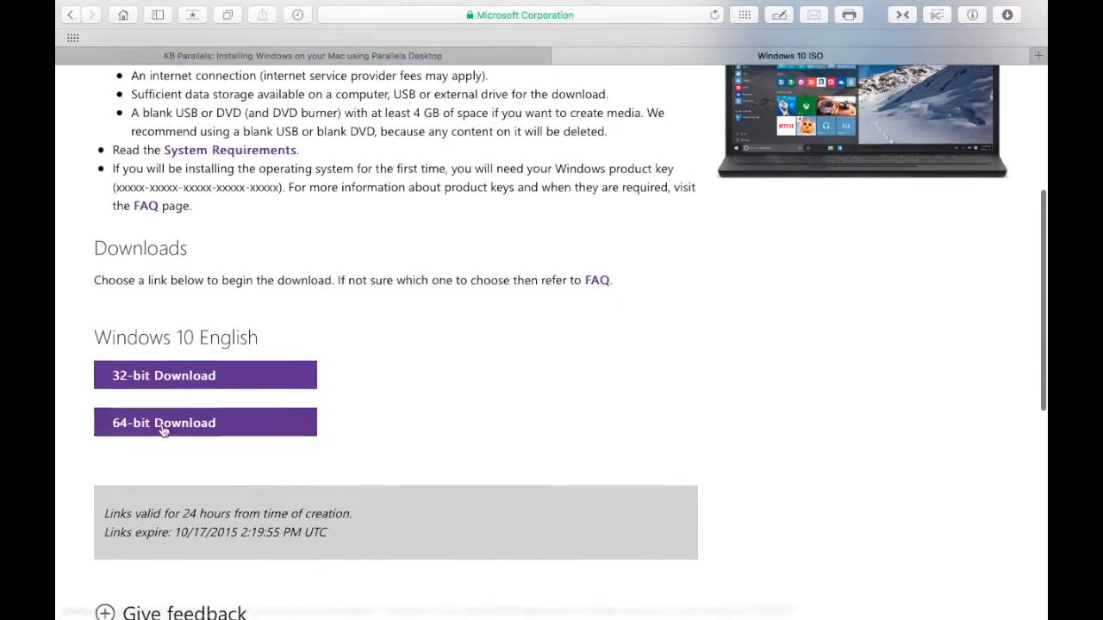
pyautogui.click(226, 356)
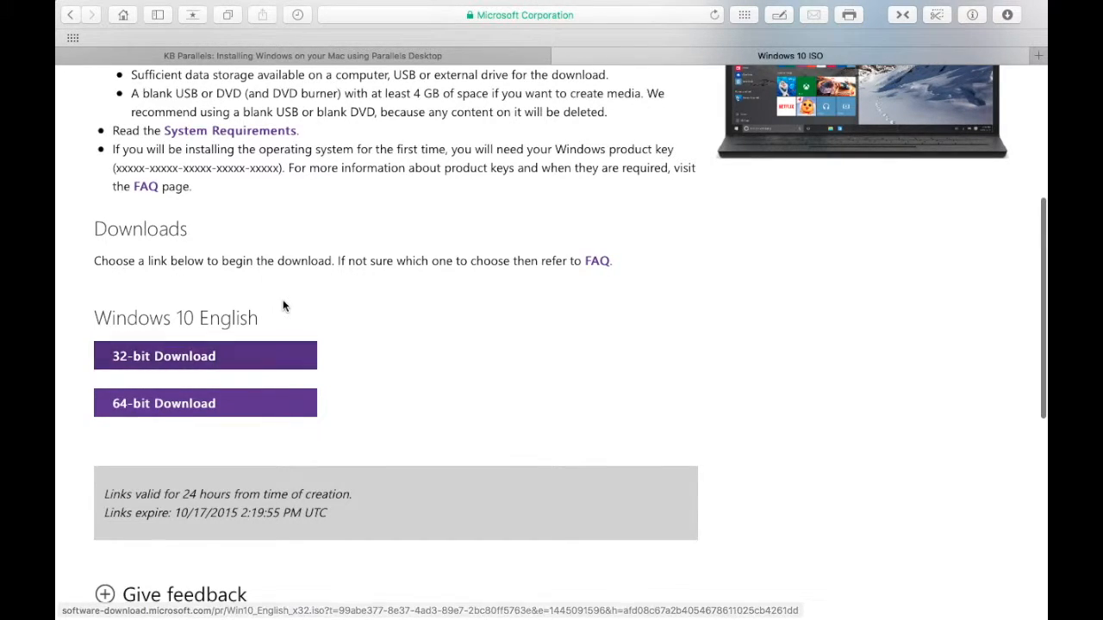
# Step: Open the browser's downloads list to check the Windows 10 ISO file, then close it
pyautogui.click(1004, 17)
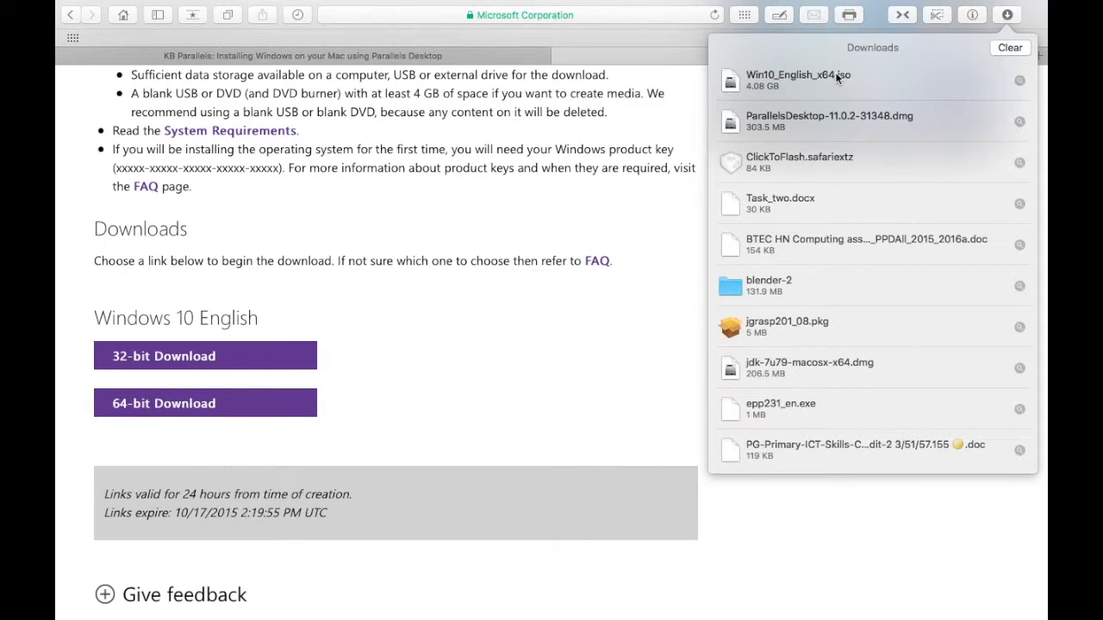
pyautogui.click(513, 326)
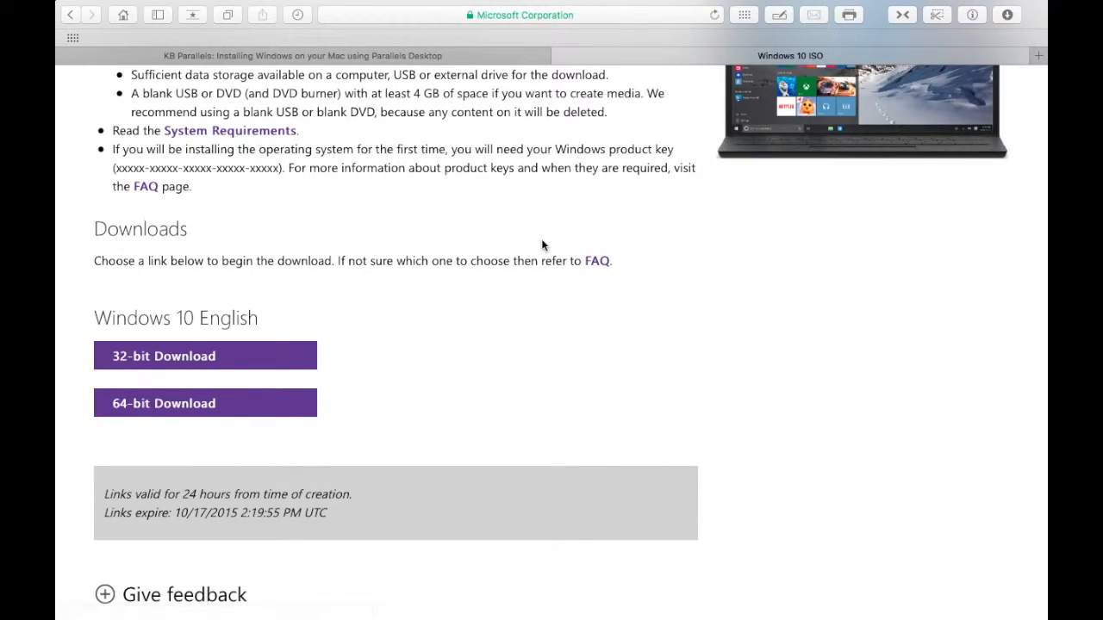
pyautogui.scroll(5, 543, 245)
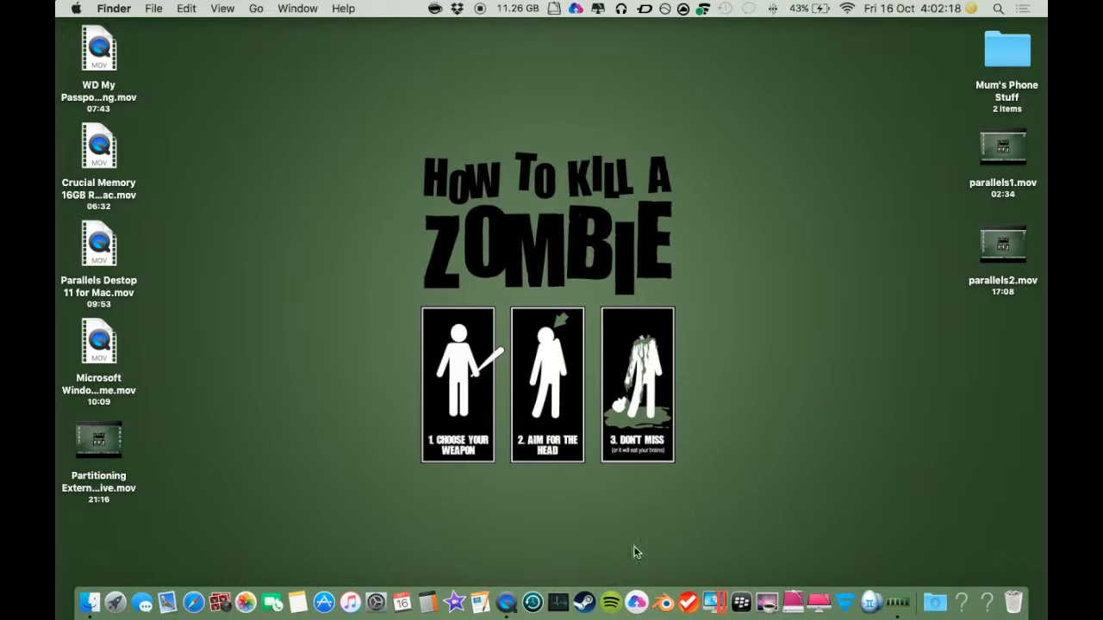
# Step: Launch Parallels Desktop's New Virtual Machine wizard and inspect the files on the WINDOWS10 drive
pyautogui.click(715, 570)
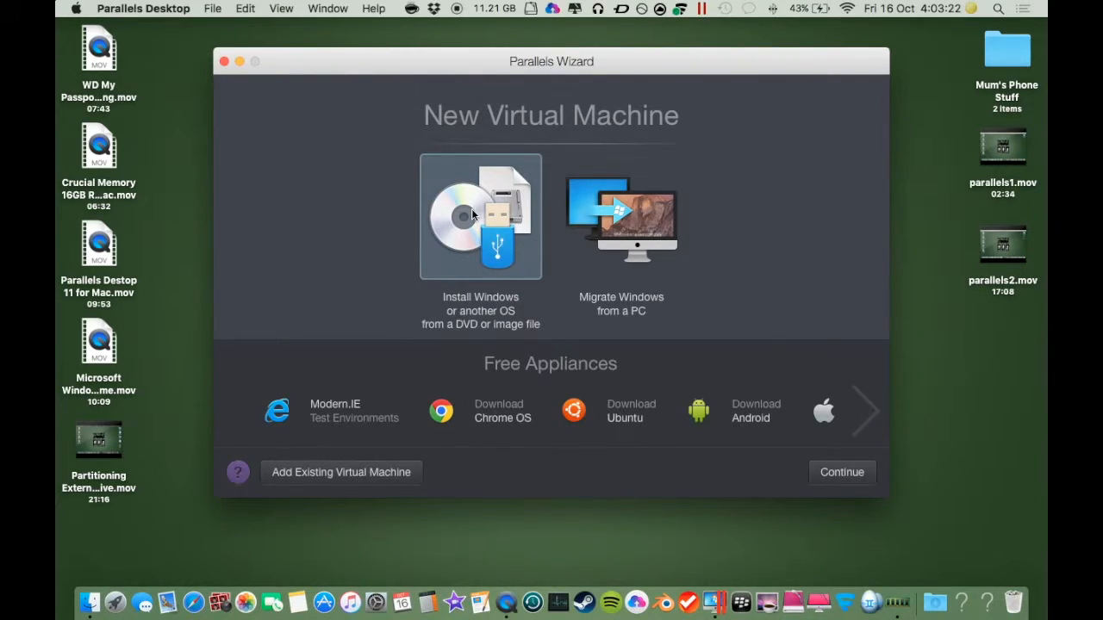
pyautogui.moveTo(1003, 439); pyautogui.dragTo(1002, 343)
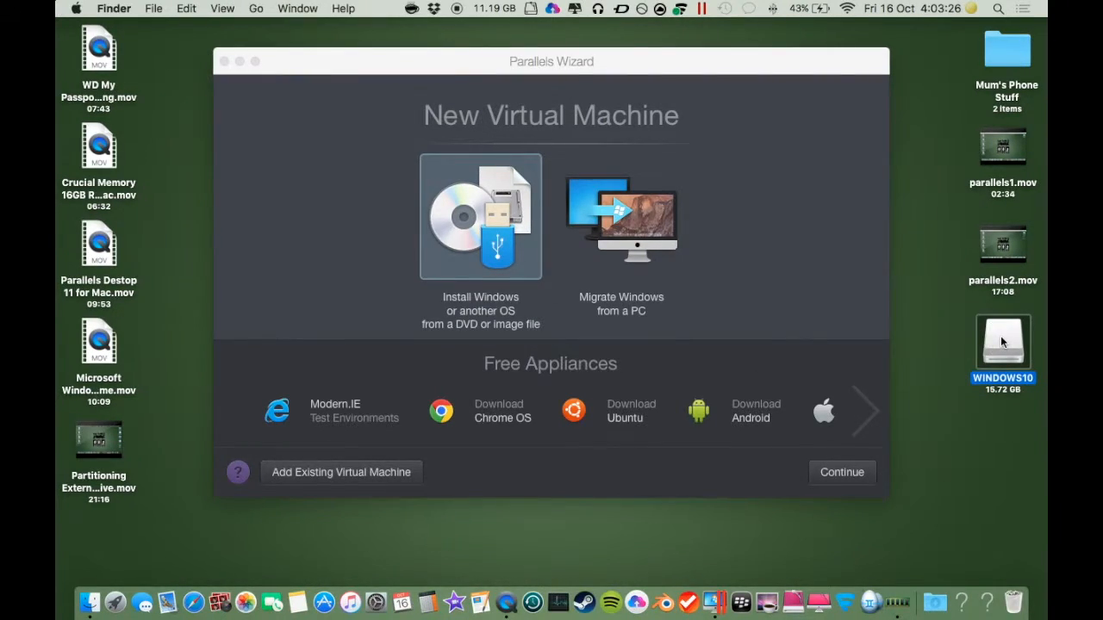
pyautogui.doubleClick(1002, 343)
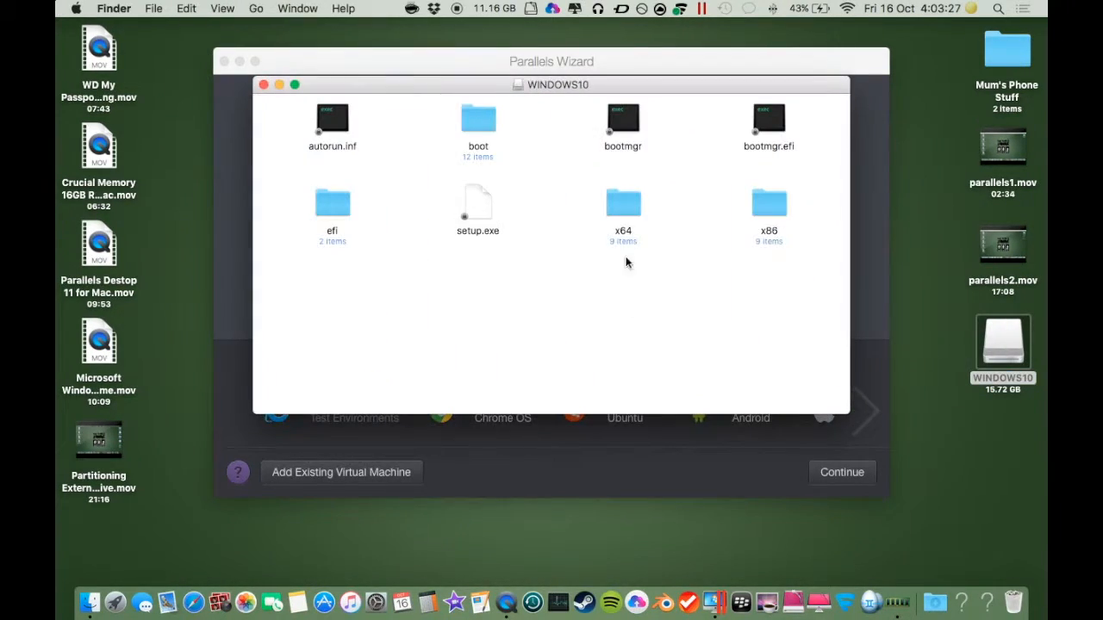
pyautogui.click(264, 84)
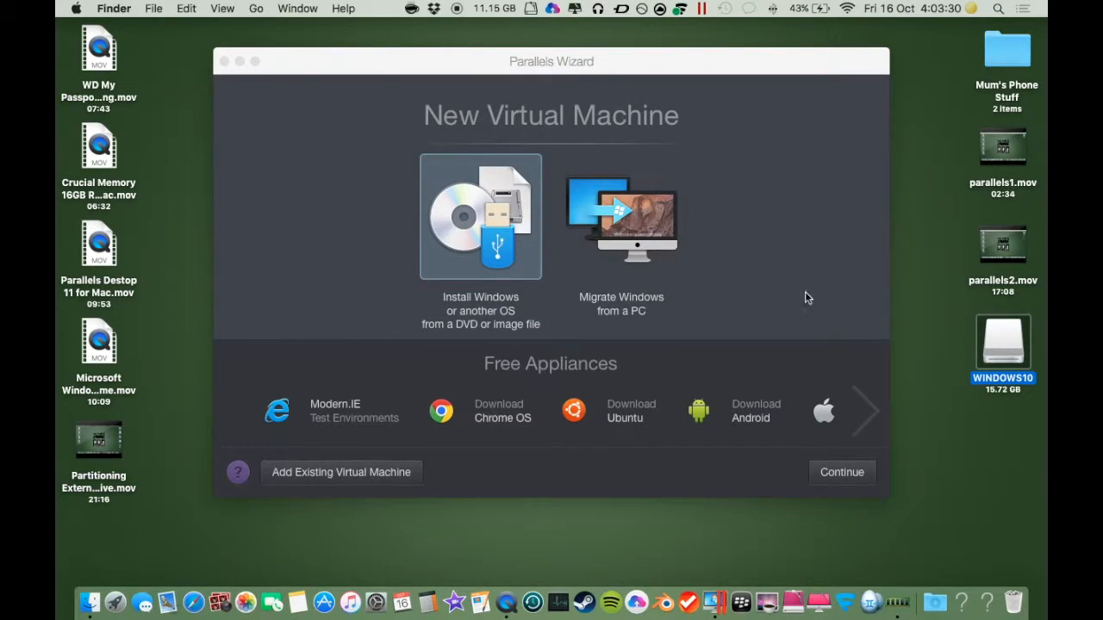
pyautogui.click(738, 261)
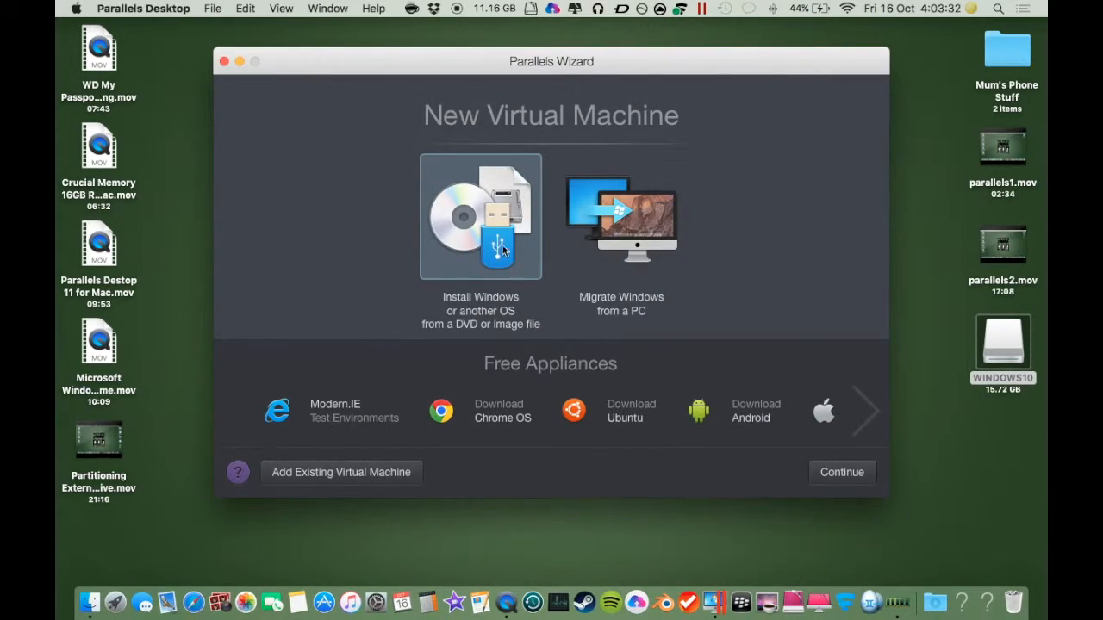
# Step: Choose installing Windows from a DVD or image file, accept the detected Windows 10 USB and the Productivity profile
pyautogui.click(849, 475)
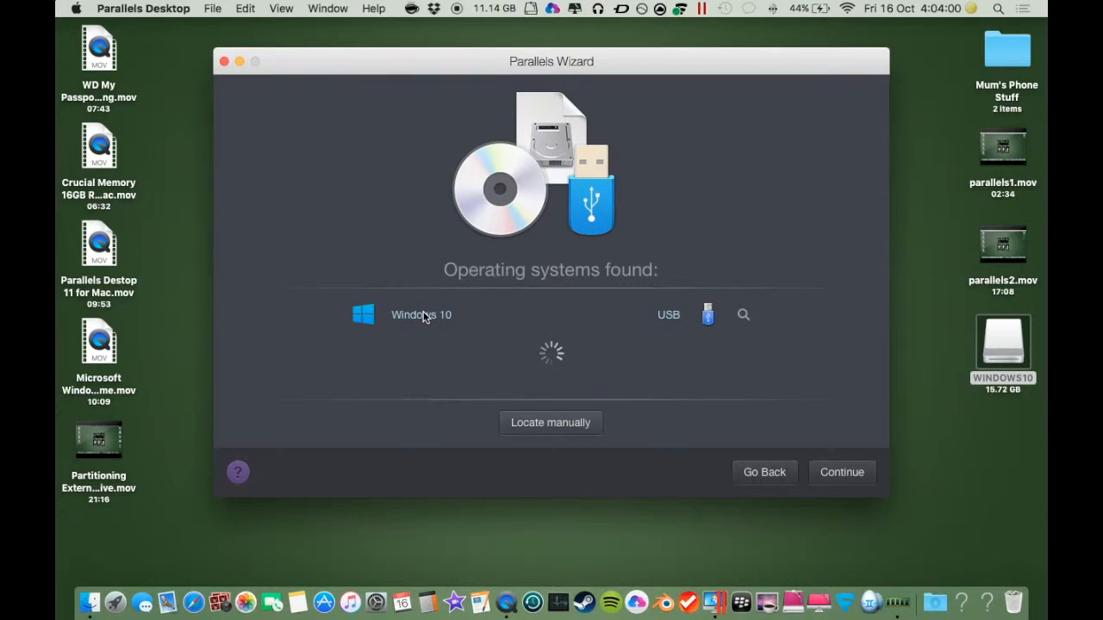
pyautogui.click(853, 475)
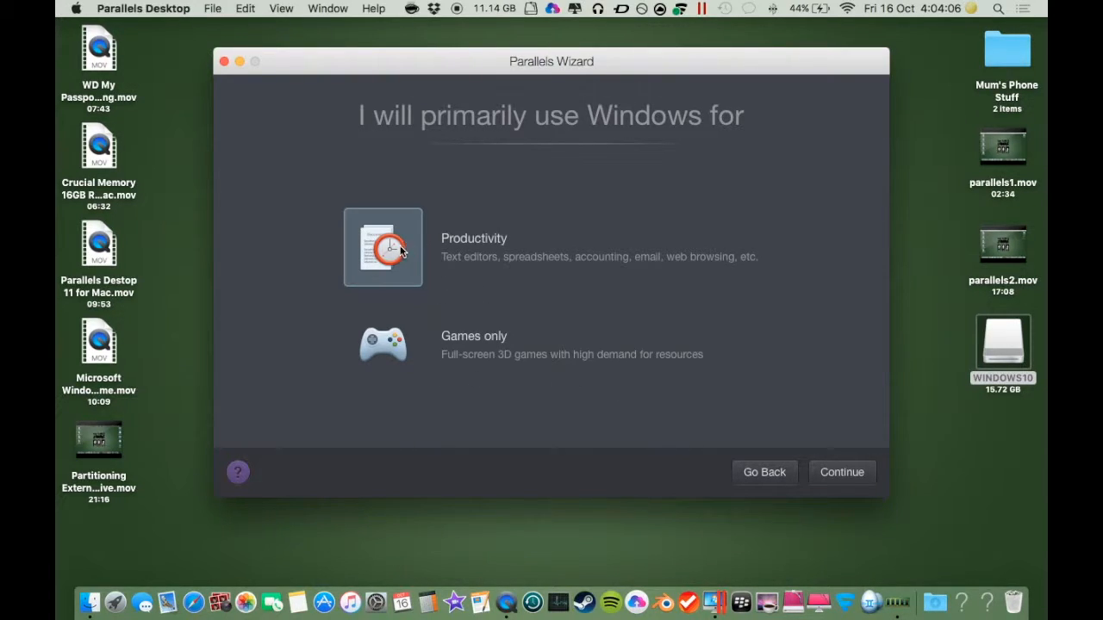
pyautogui.click(841, 476)
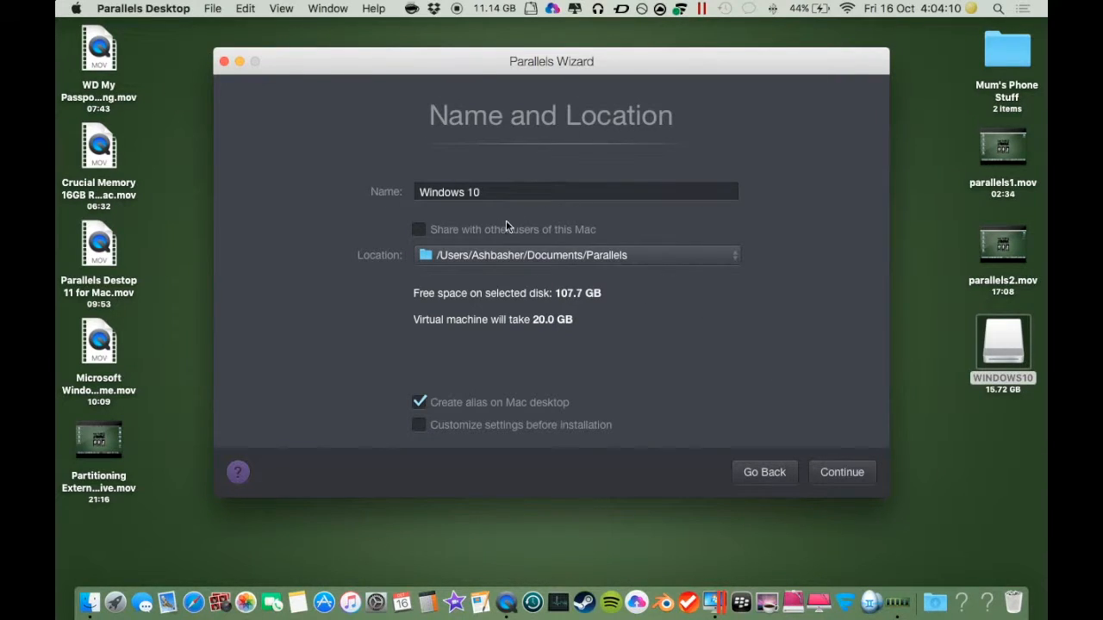
# Step: Enable sharing with other users of this Mac and create the Windows 10 virtual machine
pyautogui.click(419, 229)
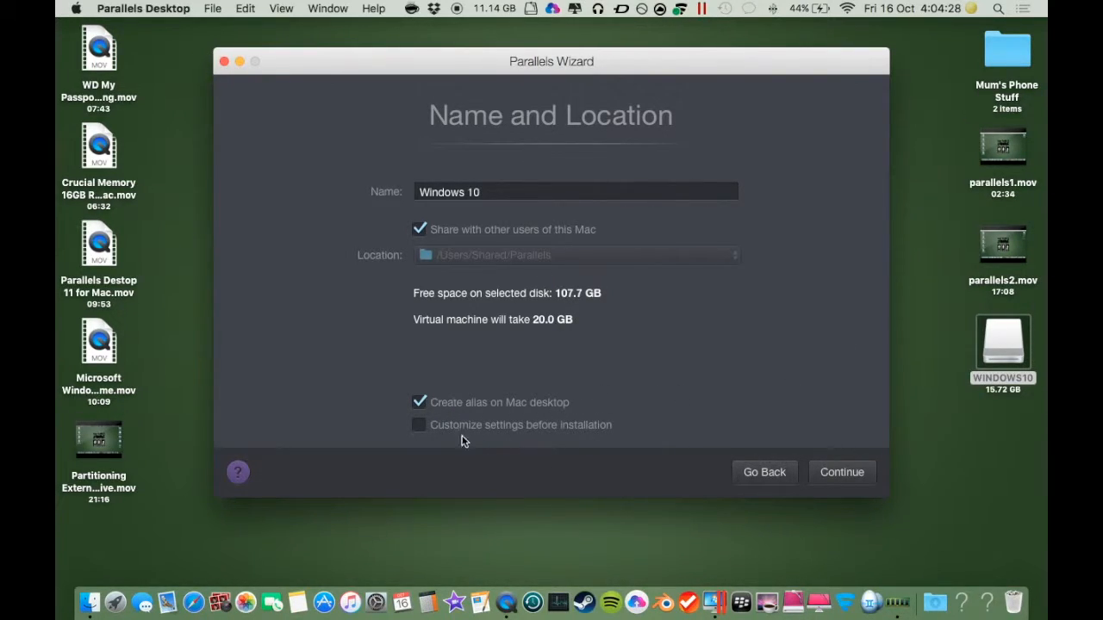
pyautogui.click(842, 473)
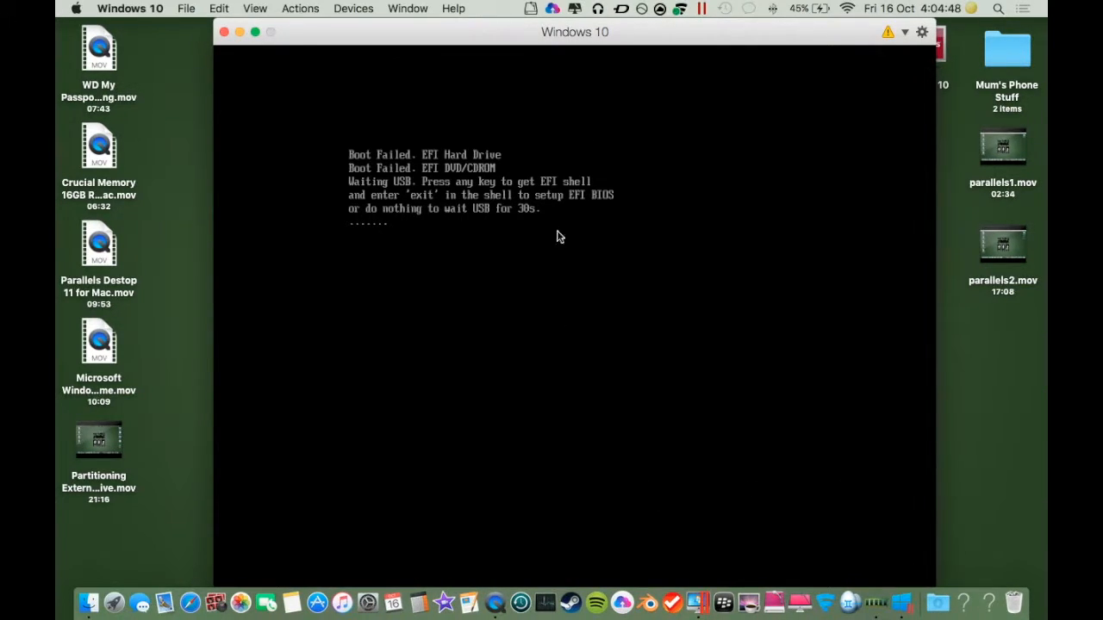
# Step: Browse the virtual machine's external devices, then open and close the Control Center
pyautogui.rightClick(911, 593)
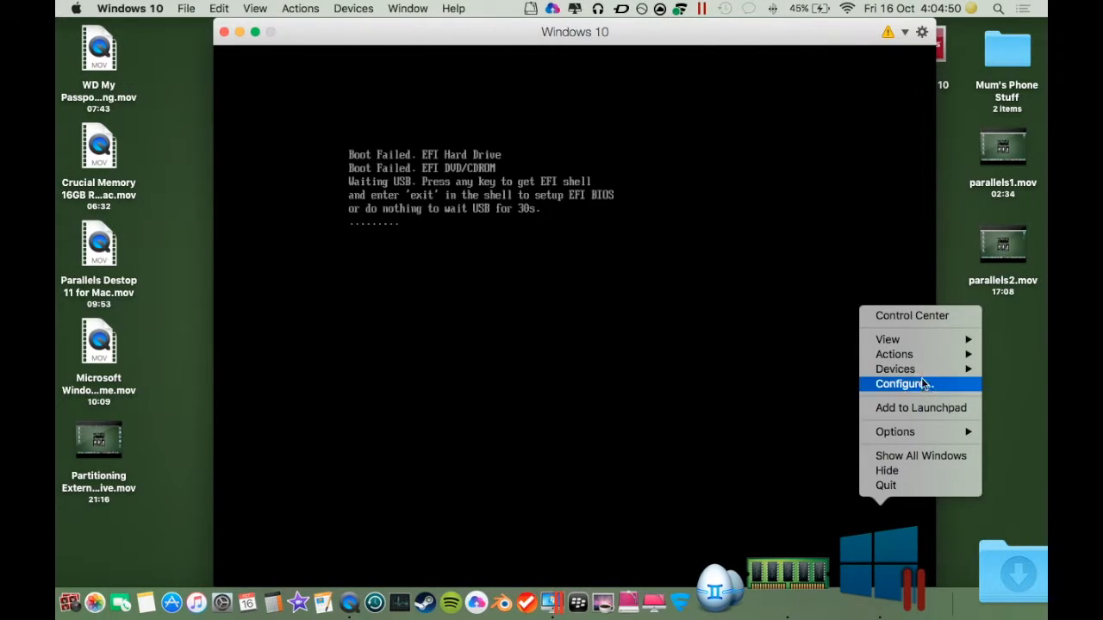
pyautogui.moveTo(905, 373)
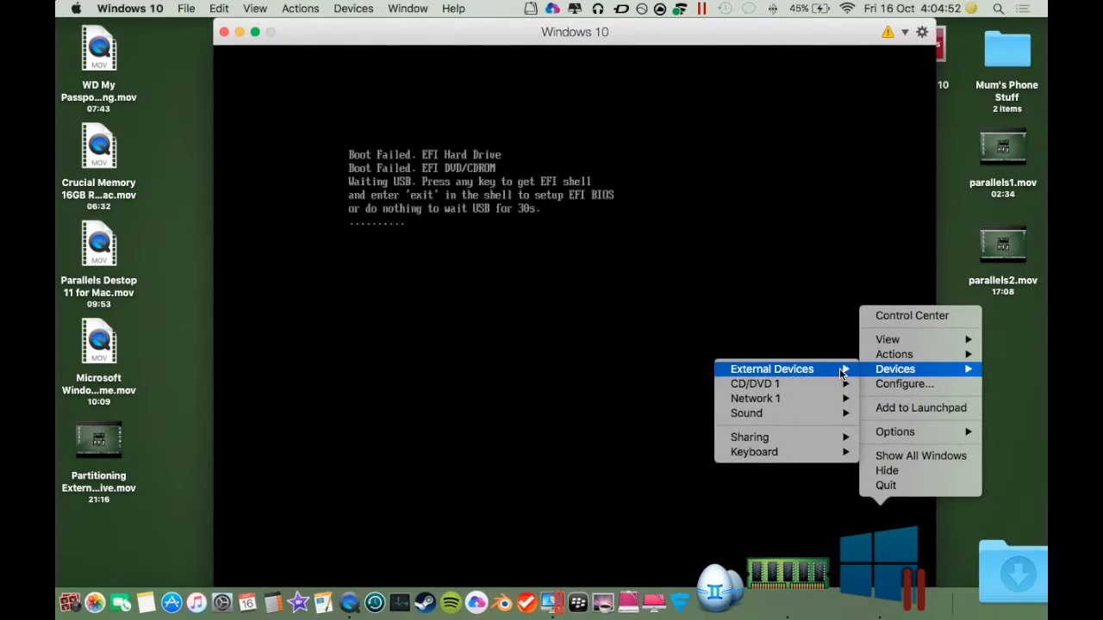
pyautogui.moveTo(842, 373)
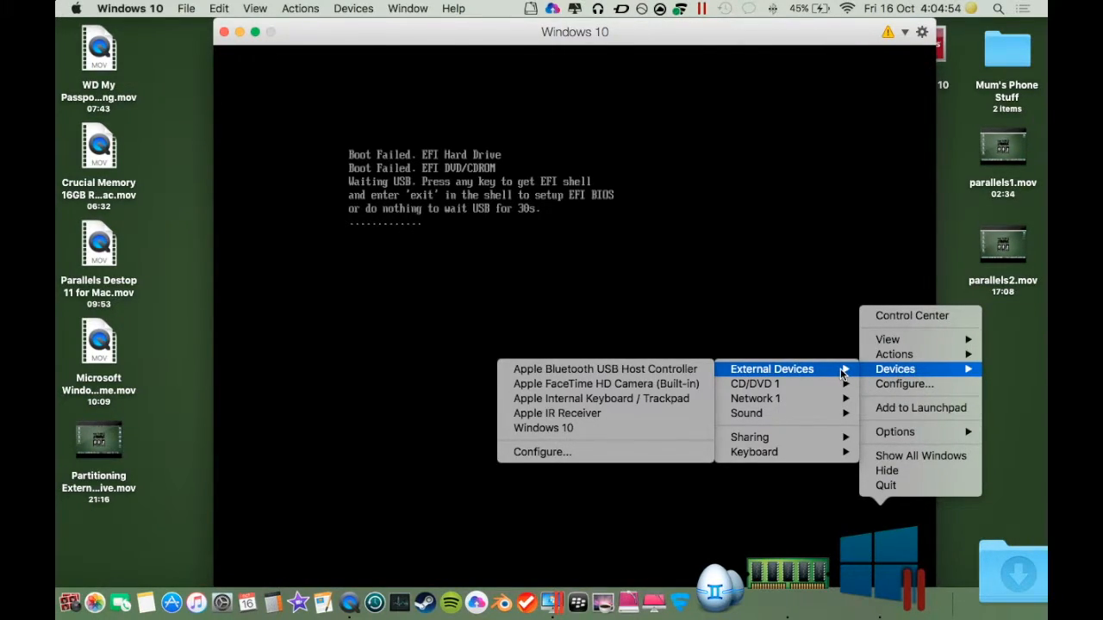
pyautogui.click(927, 319)
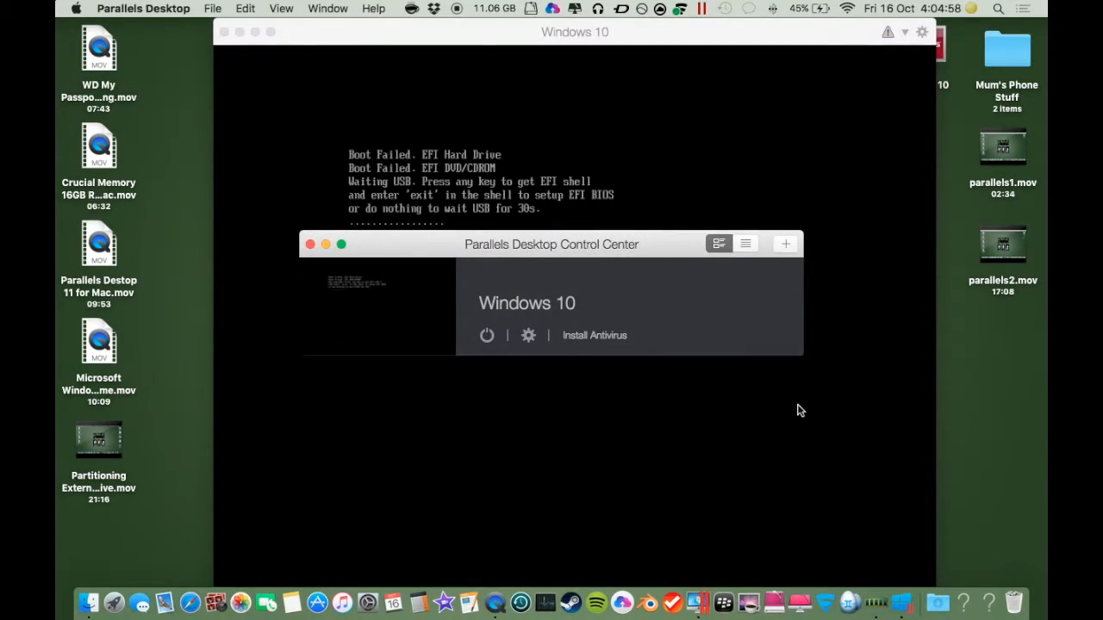
pyautogui.click(310, 244)
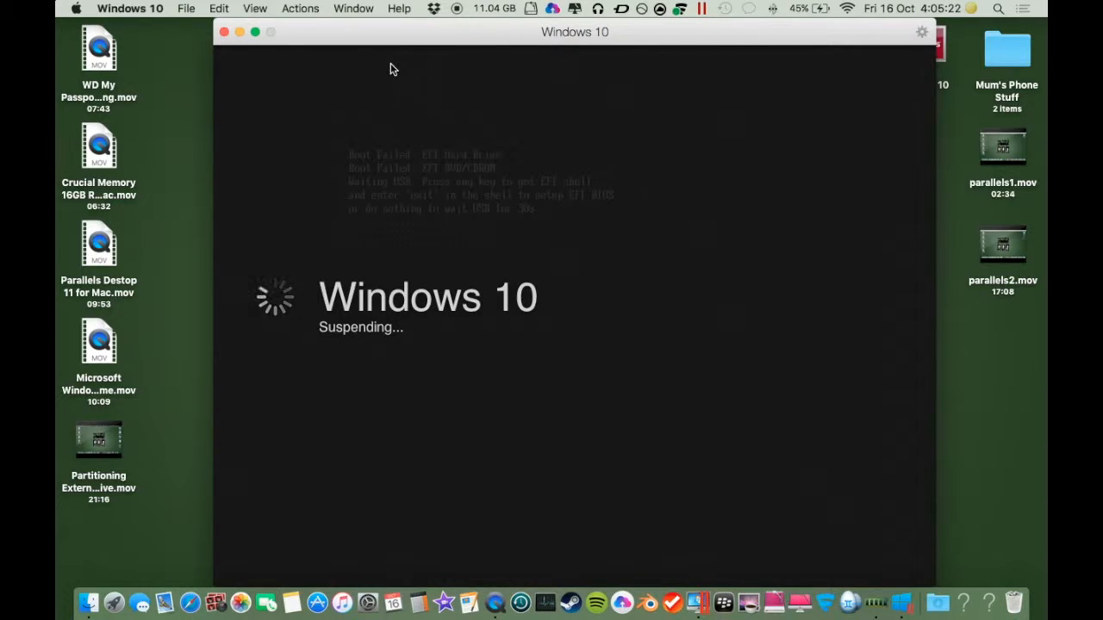
# Step: Open the Control Center and remove the Windows 10 virtual machine
pyautogui.rightClick(703, 599)
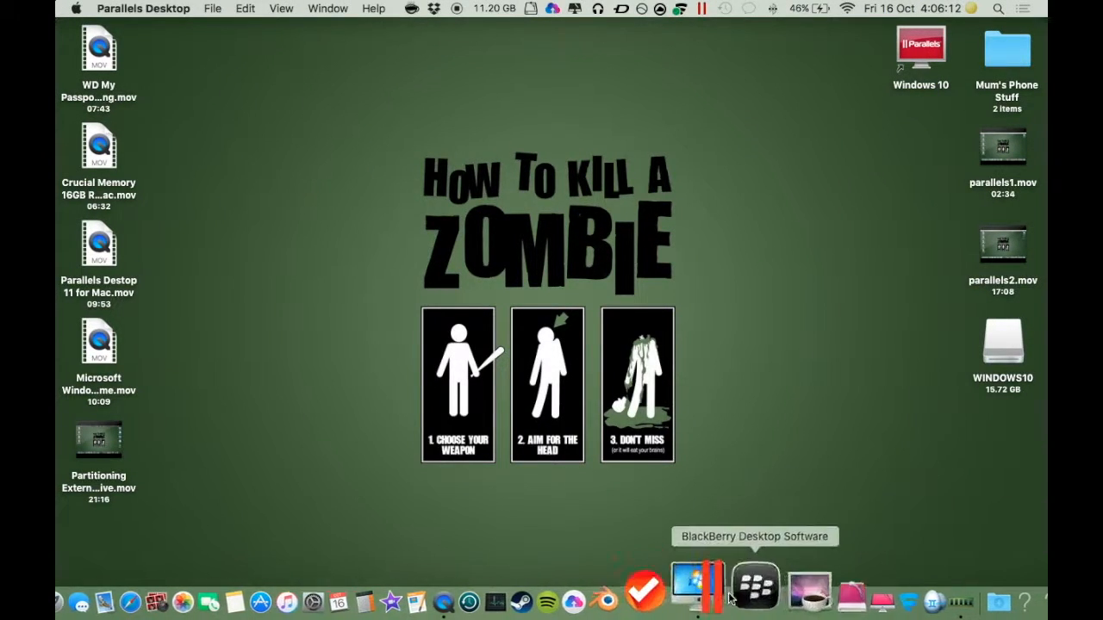
pyautogui.click(717, 573)
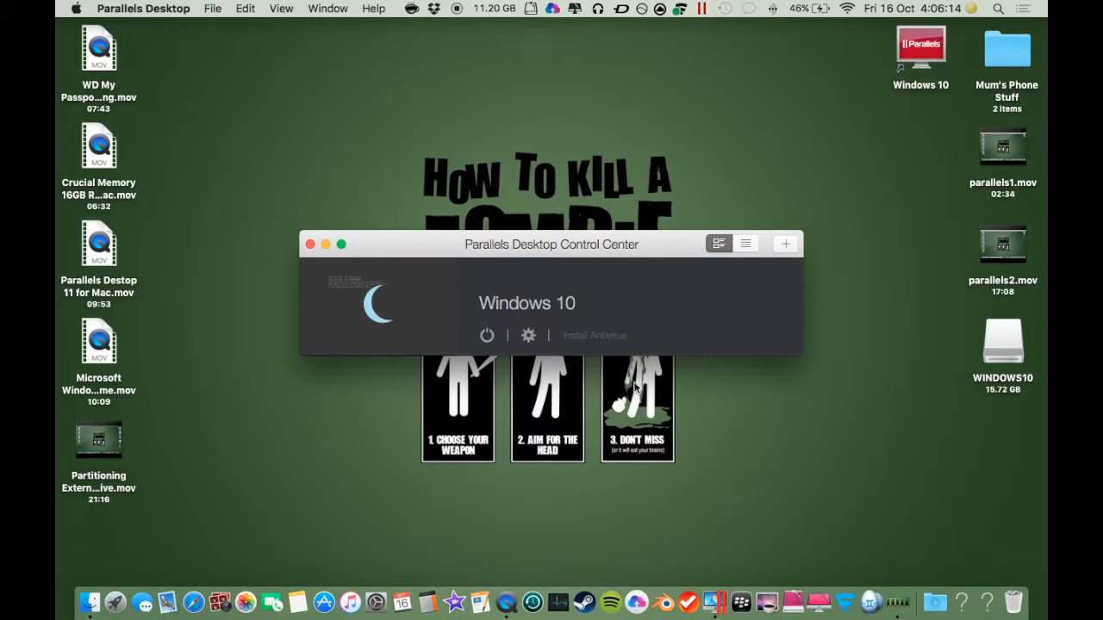
pyautogui.rightClick(389, 281)
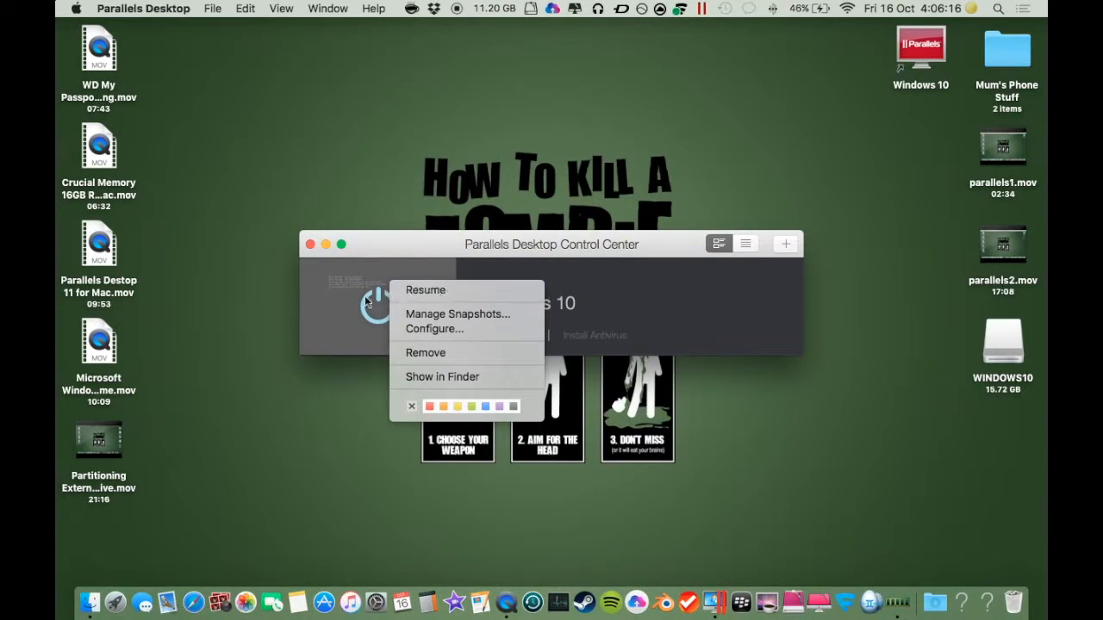
pyautogui.click(427, 352)
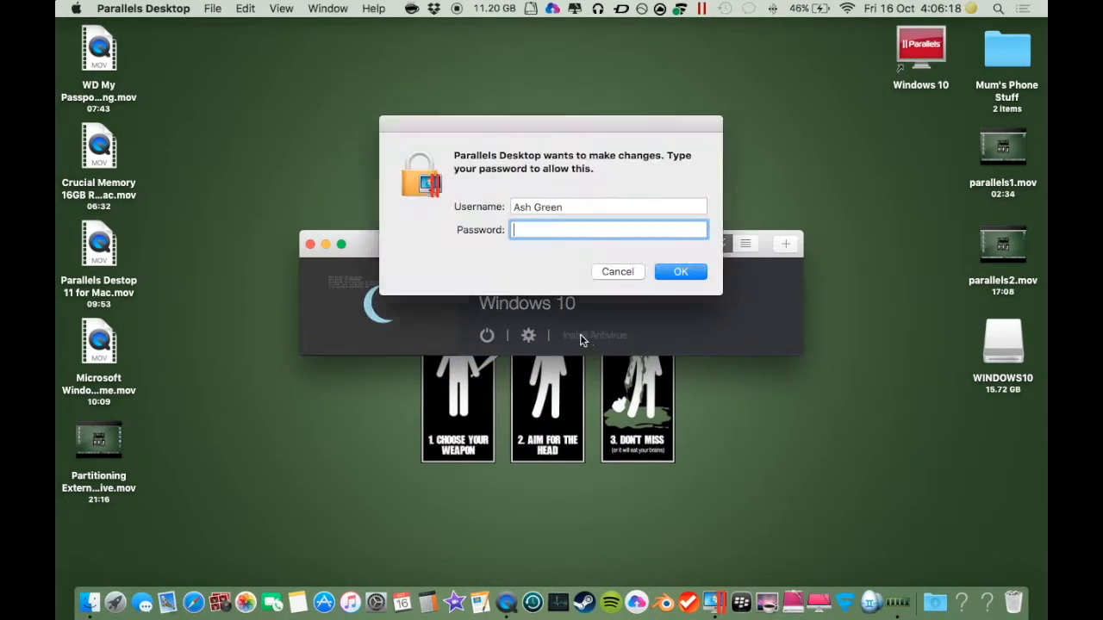
# Step: Enter the account password to authorize the removal and move the virtual machine's files to Trash
pyautogui.write('••••••••••••')
pyautogui.press('Return')
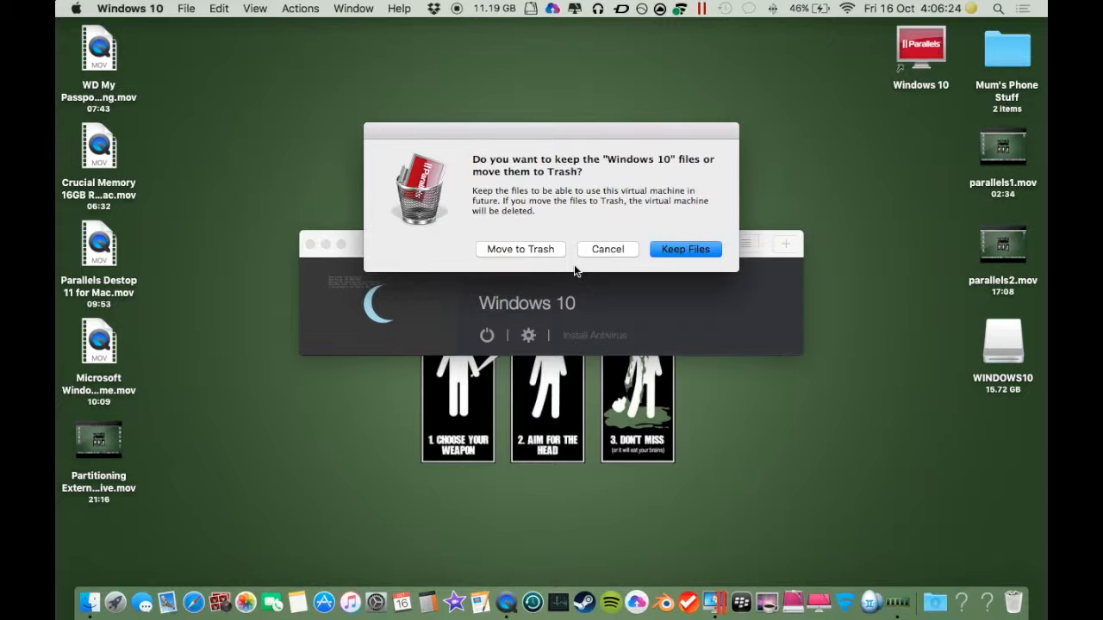
pyautogui.click(543, 252)
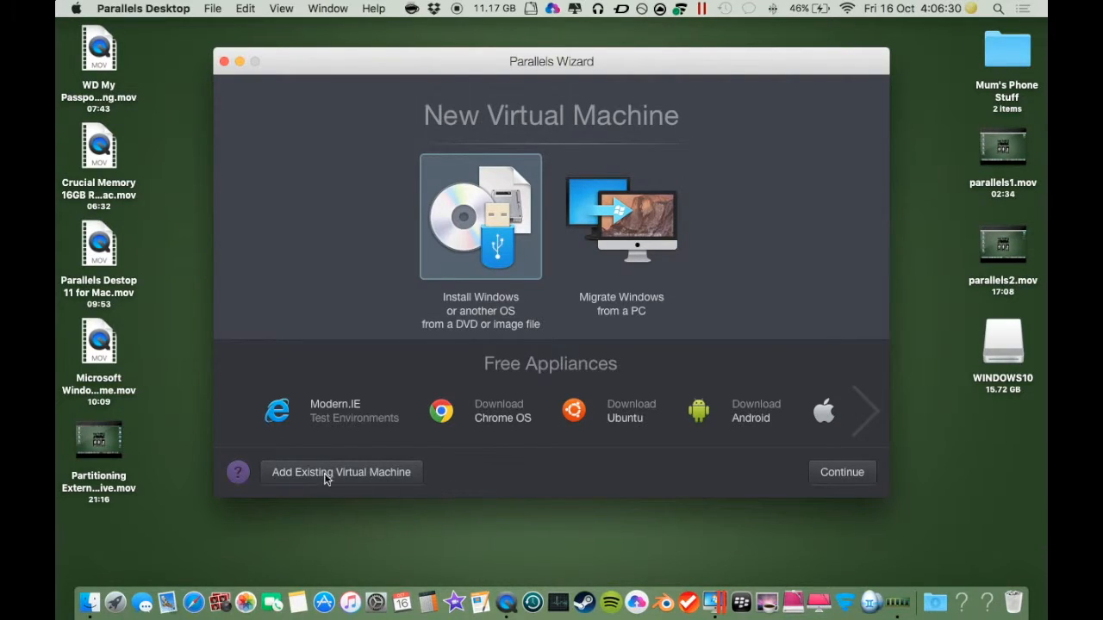
# Step: Start a new virtual machine that installs Windows from a DVD or image file
pyautogui.click(868, 420)
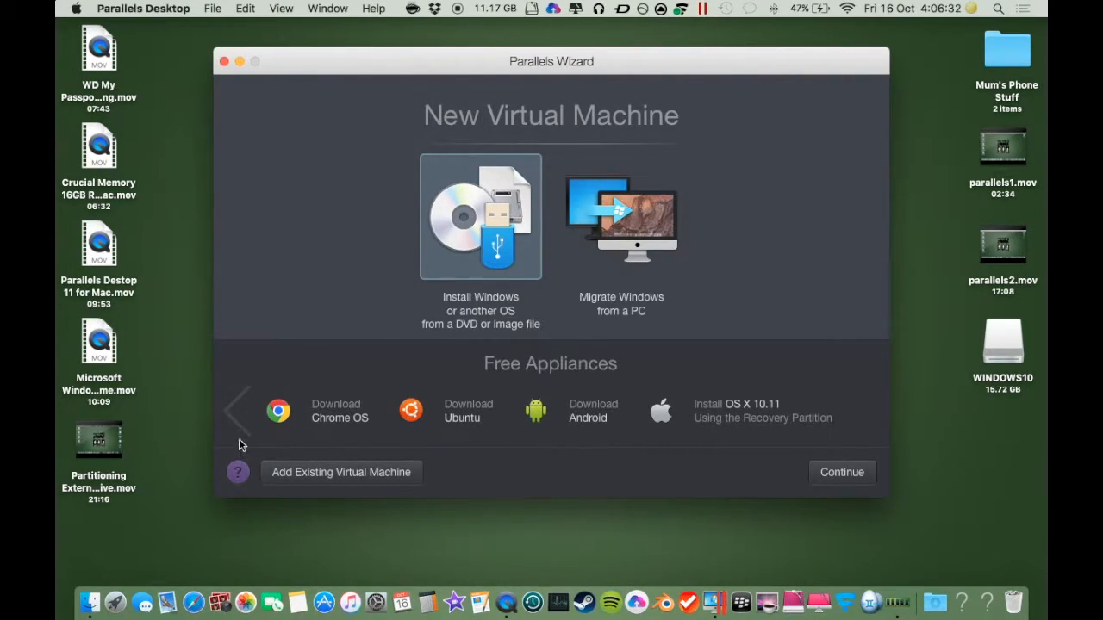
pyautogui.click(233, 409)
pyautogui.click(476, 217)
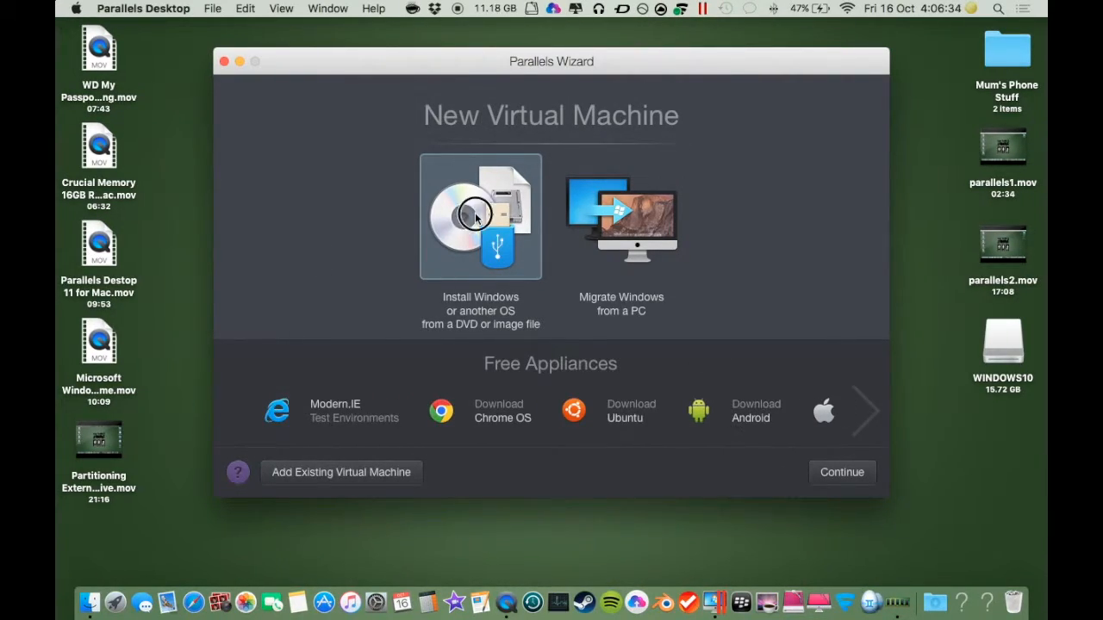
pyautogui.click(834, 477)
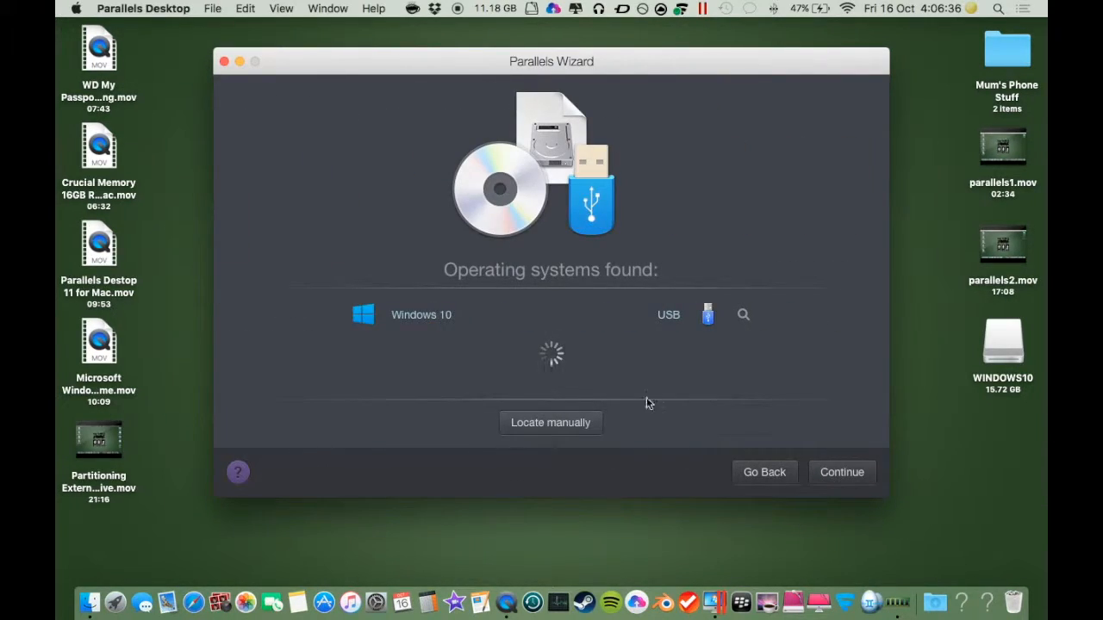
# Step: Choose to locate the installation source manually and select Image File as the source type
pyautogui.click(562, 423)
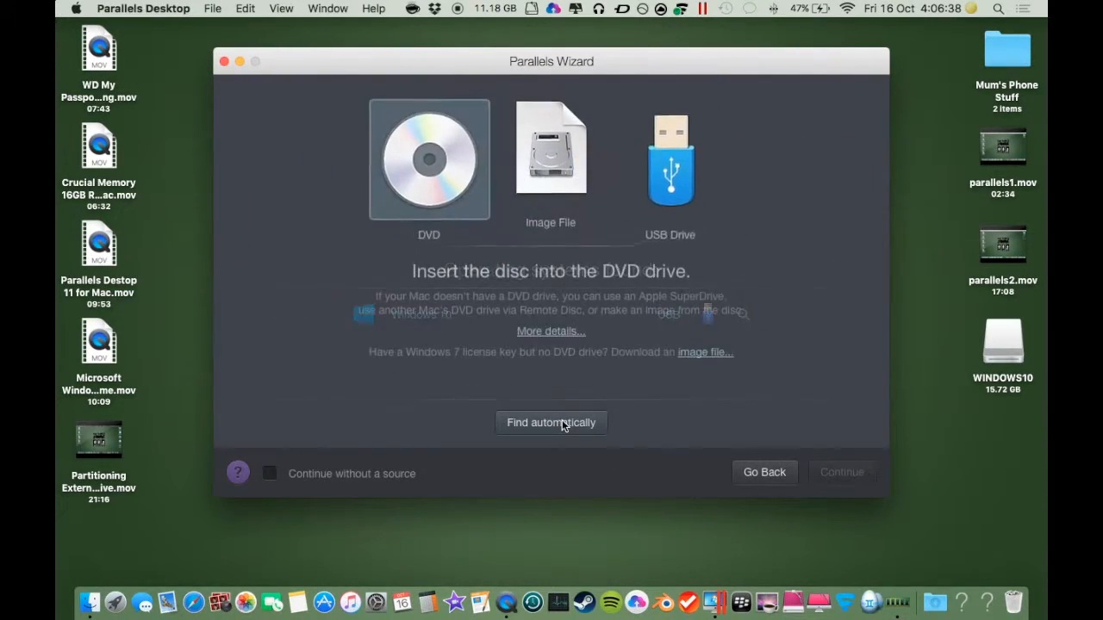
pyautogui.click(556, 173)
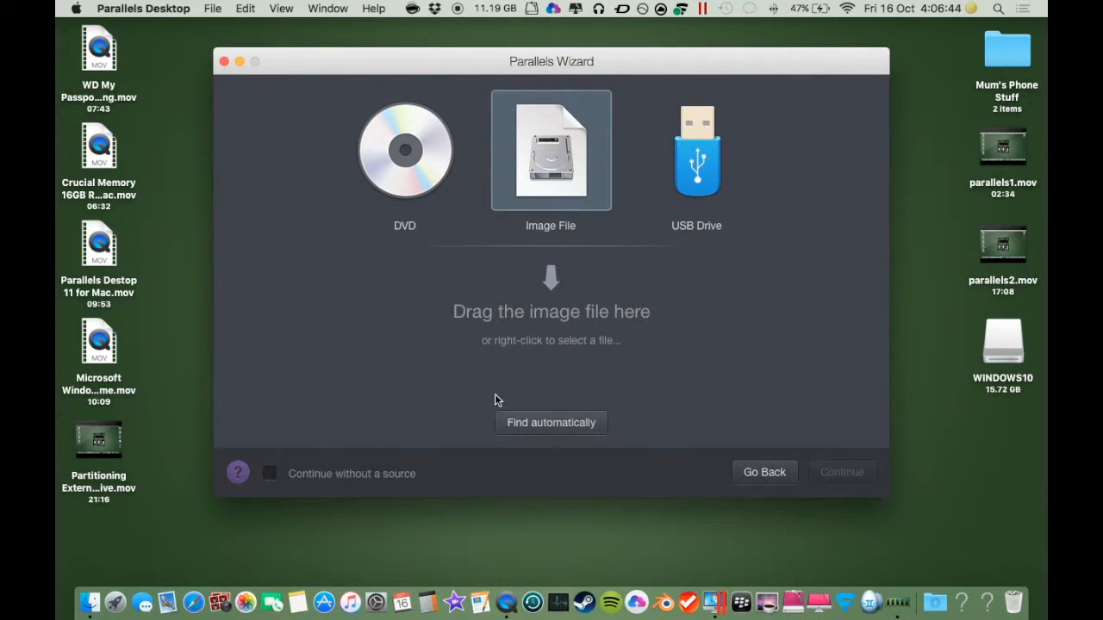
pyautogui.rightClick(544, 336)
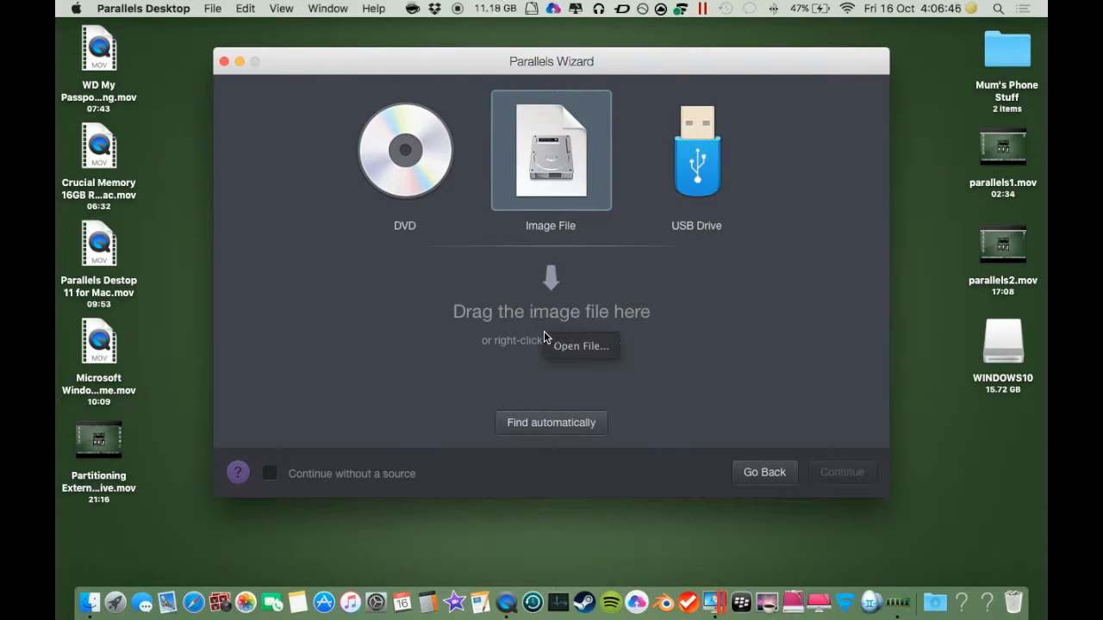
pyautogui.click(571, 355)
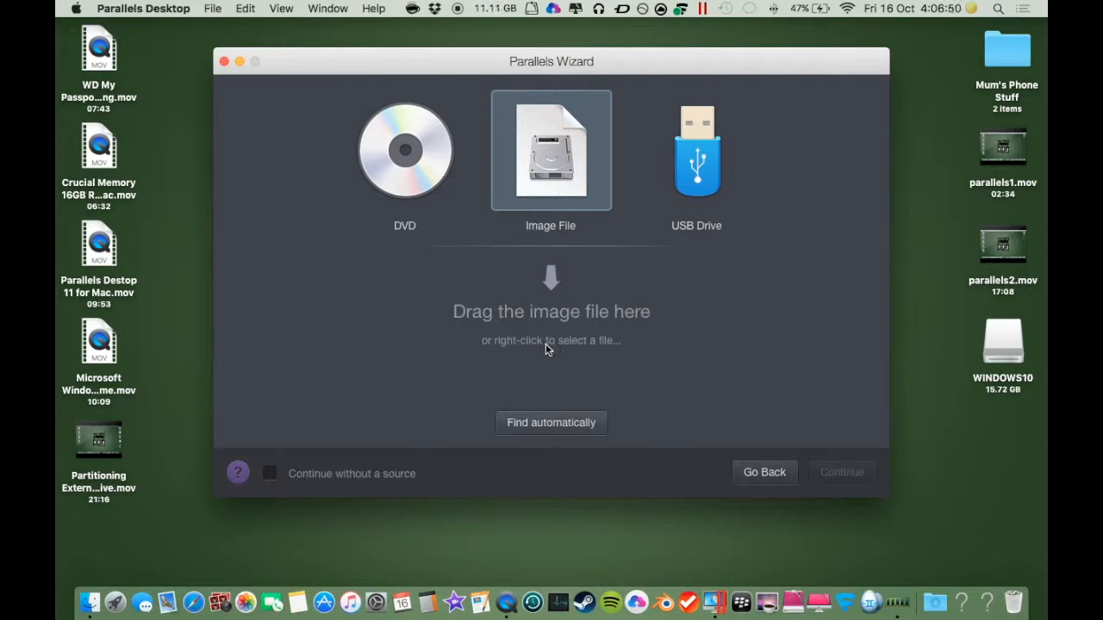
pyautogui.click(546, 348)
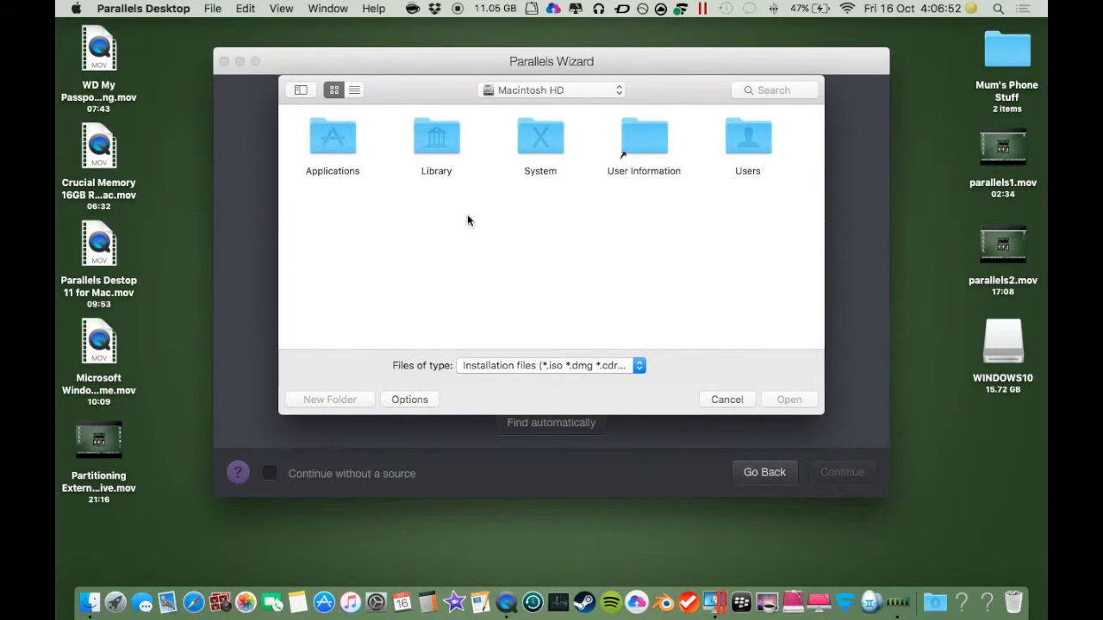
pyautogui.click(726, 400)
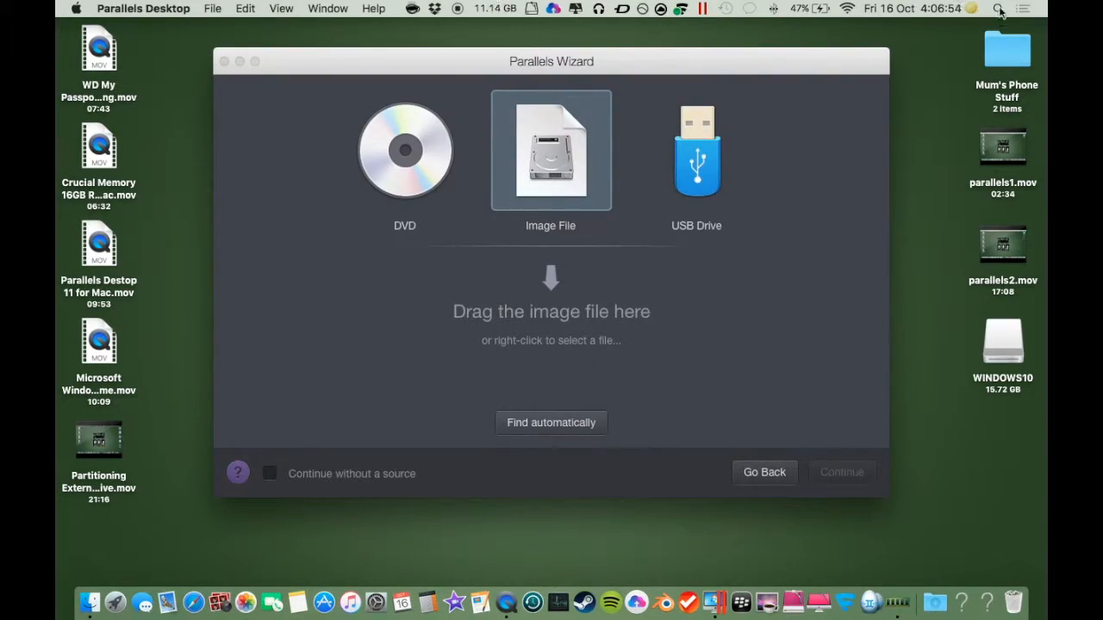
# Step: Drag Win10_English_x64.iso from the Downloads stack into the wizard's image area and continue
pyautogui.click(948, 565)
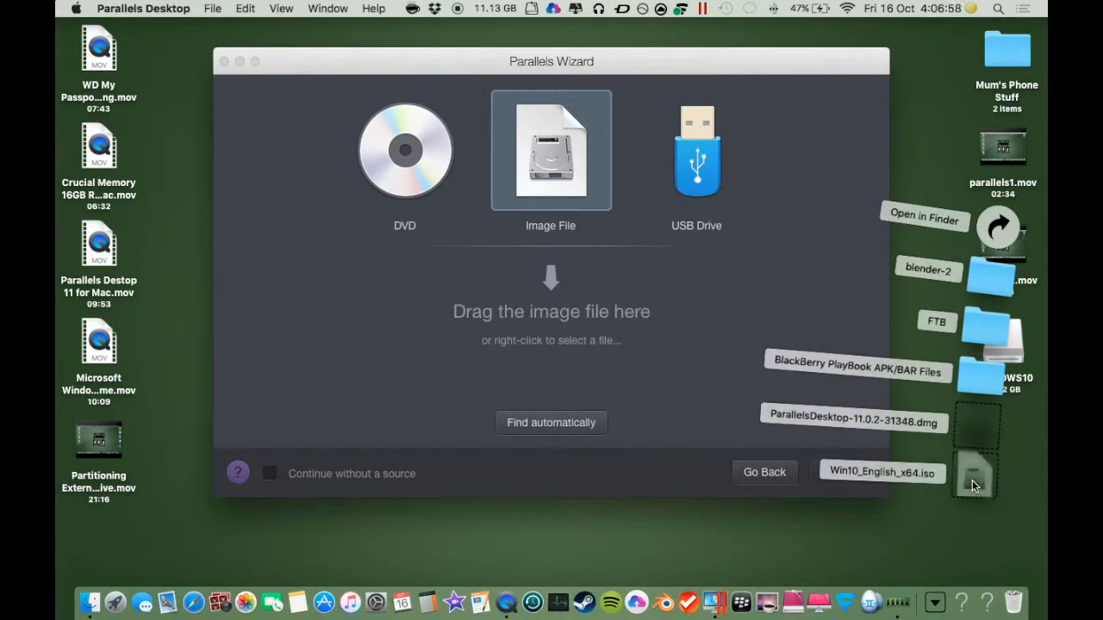
pyautogui.click(942, 474)
pyautogui.moveTo(942, 474); pyautogui.dragTo(543, 323)
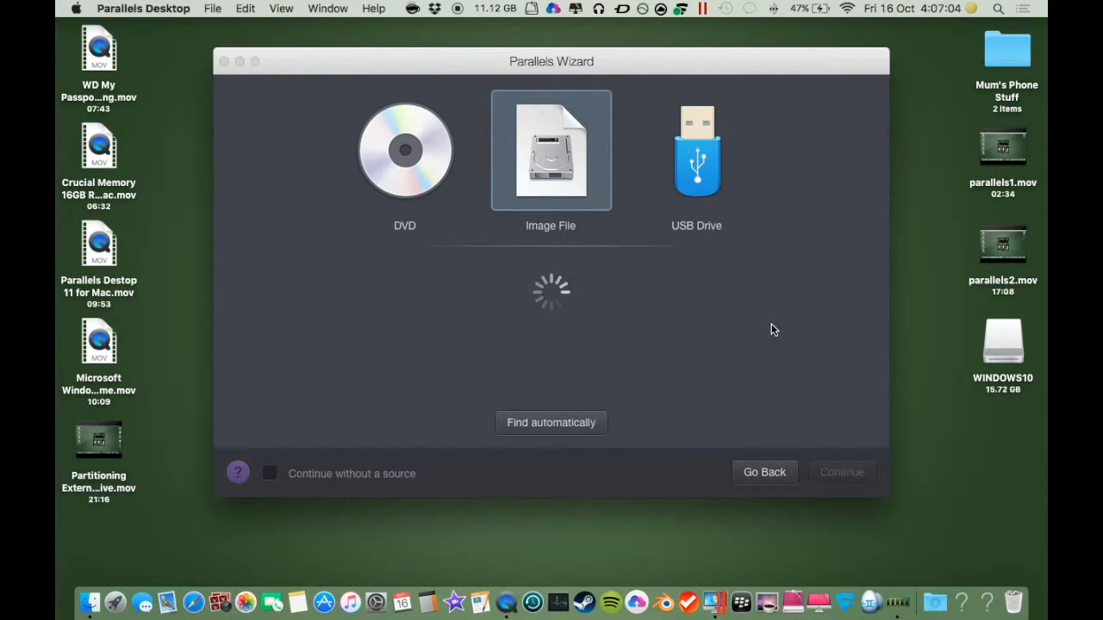
pyautogui.click(937, 585)
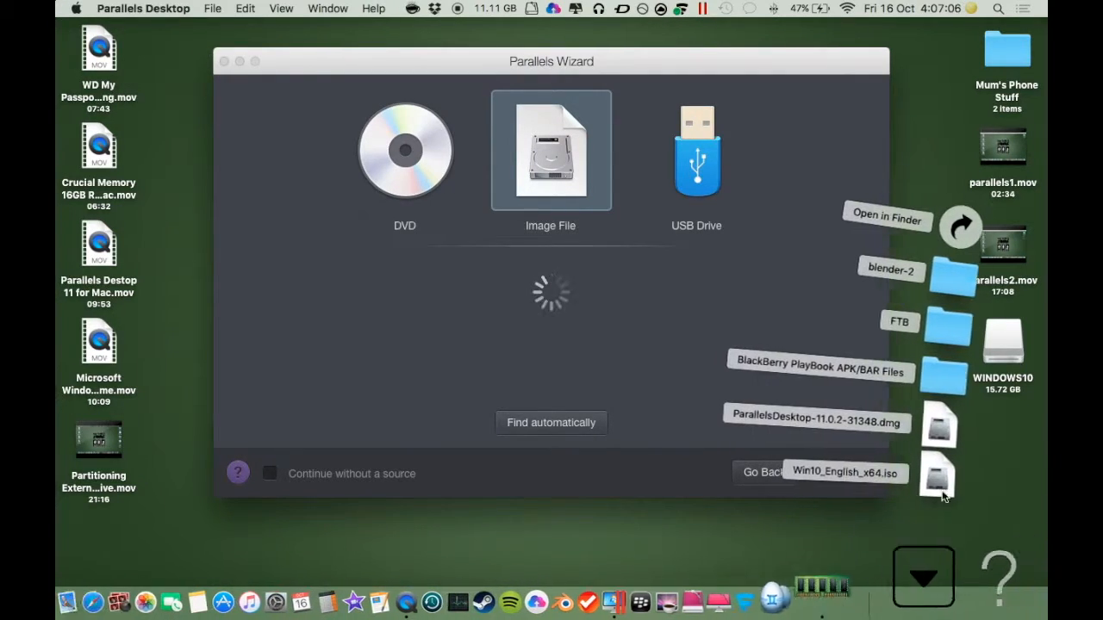
pyautogui.click(822, 293)
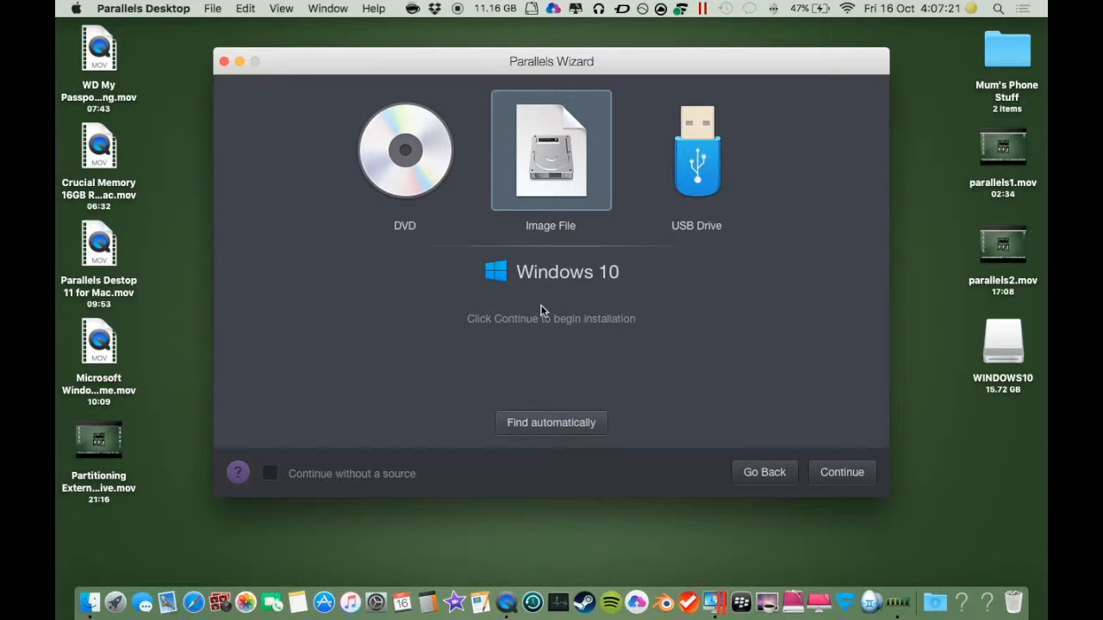
pyautogui.click(842, 474)
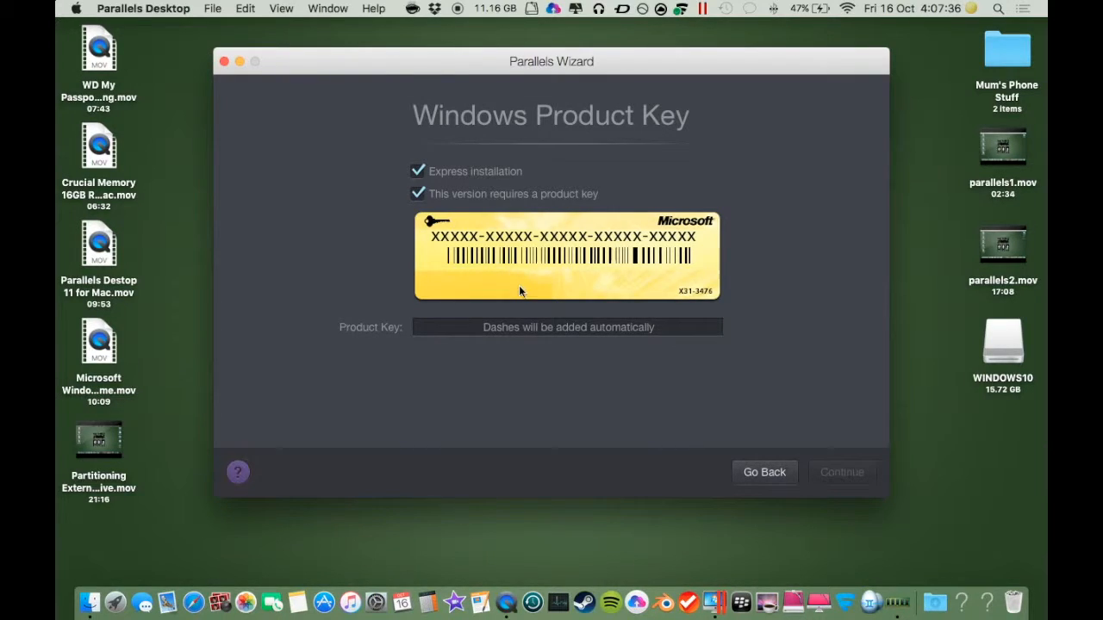
# Step: Enter the Windows product key in the Product Key field and continue
pyautogui.click(556, 330)
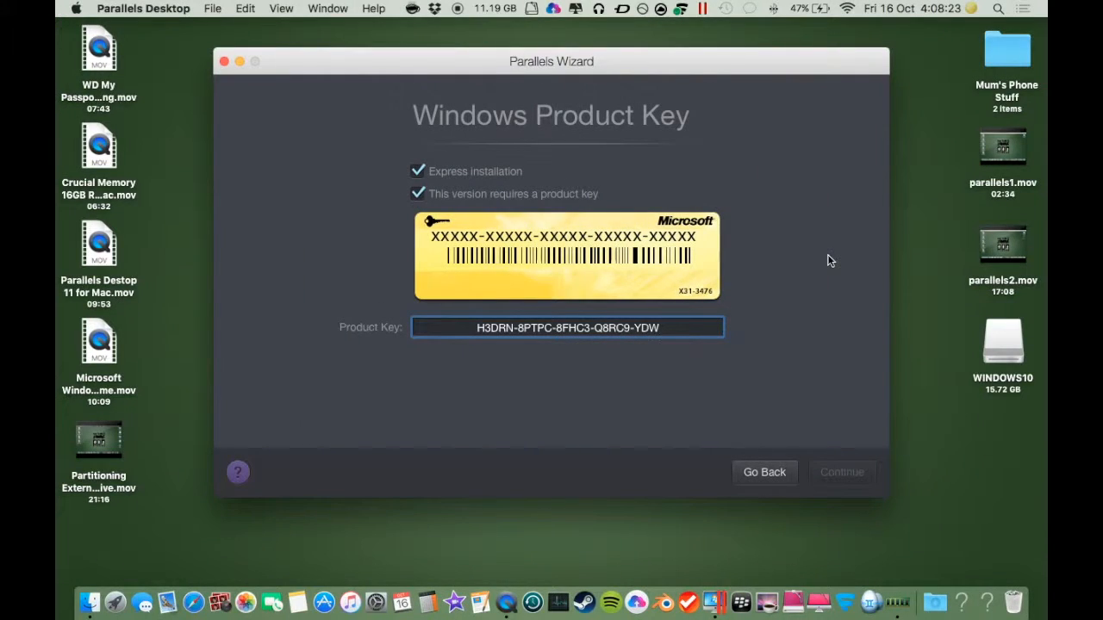
pyautogui.write('VH')
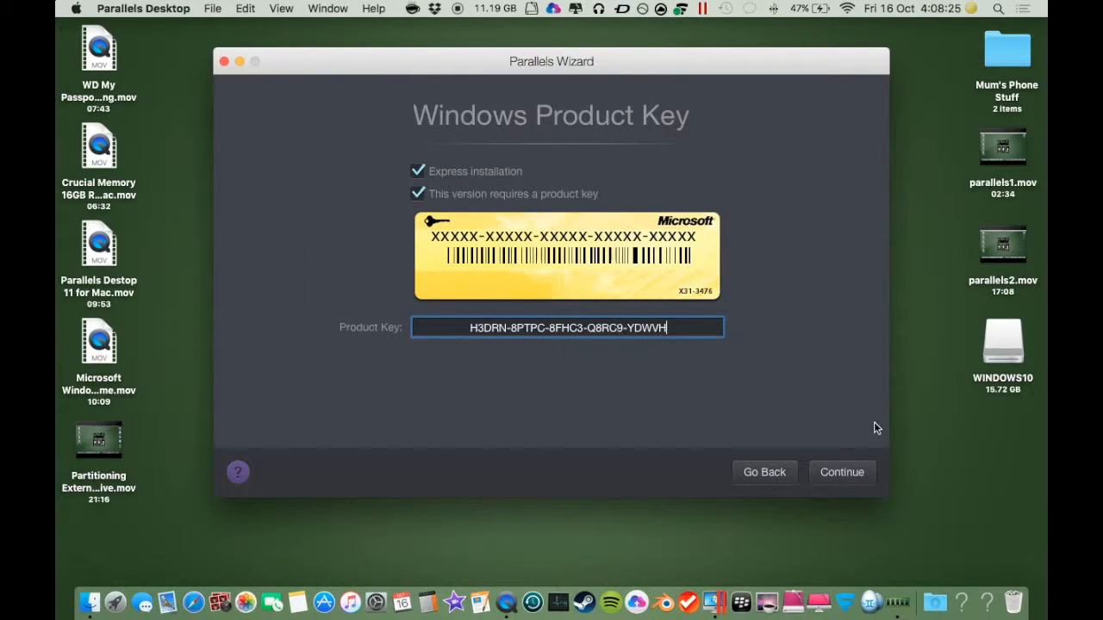
pyautogui.click(844, 474)
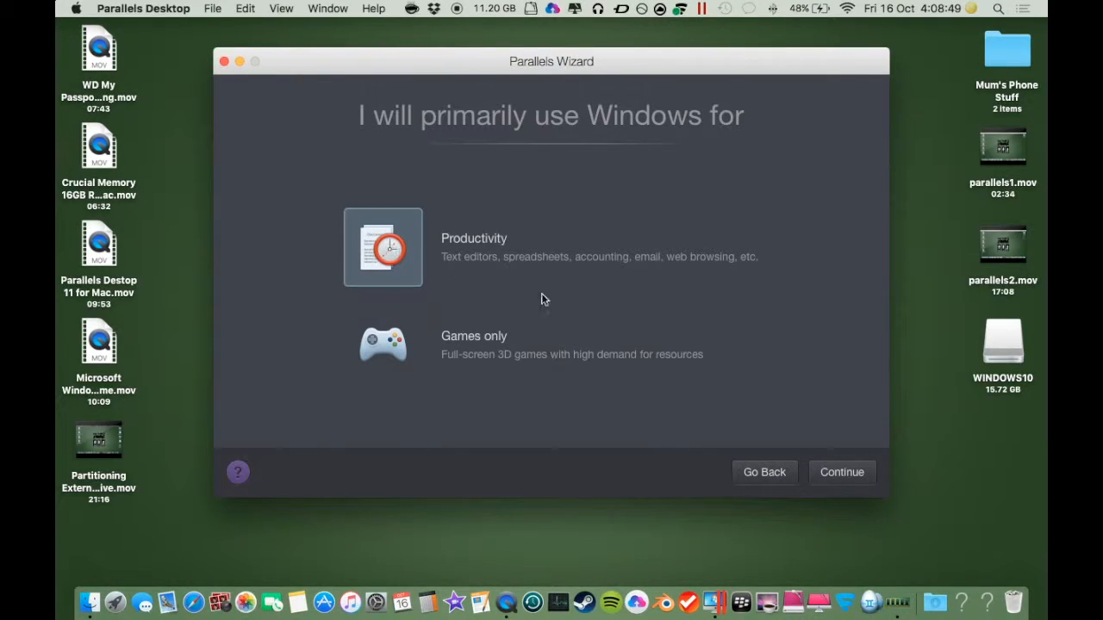
# Step: Keep Productivity as the primary use, enable sharing the Windows 10 machine with other users of this Mac, and continue
pyautogui.click(849, 479)
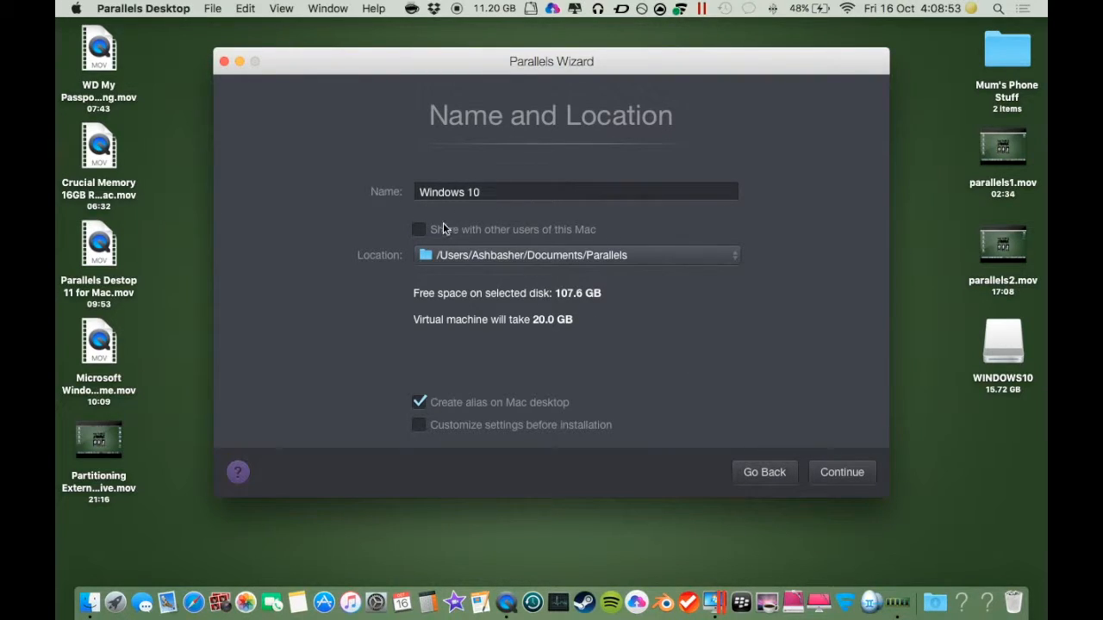
pyautogui.click(421, 230)
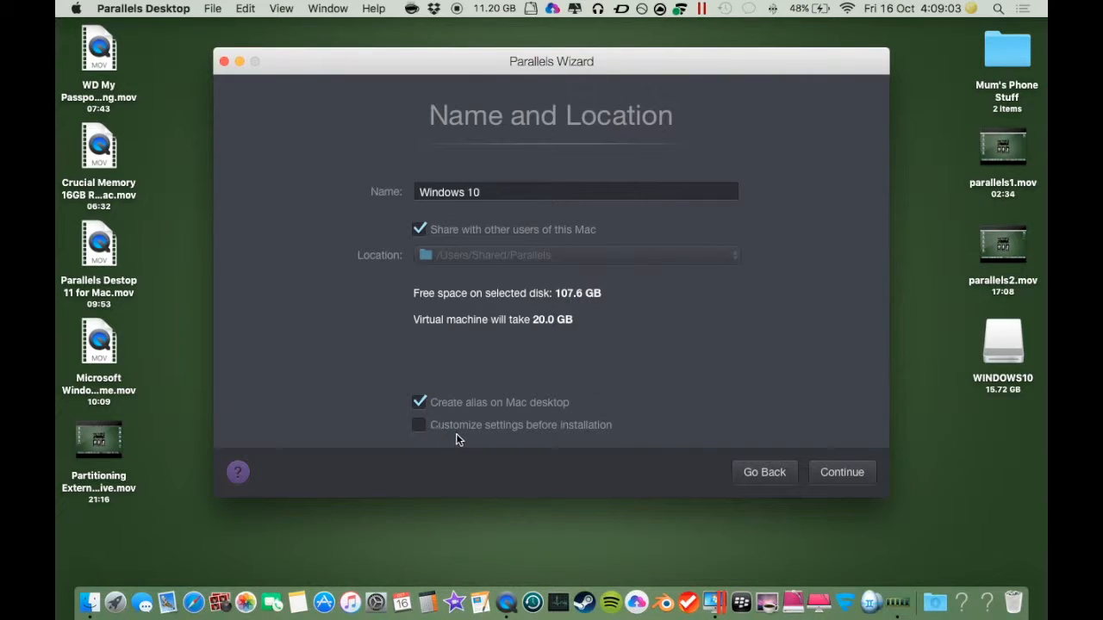
pyautogui.click(856, 474)
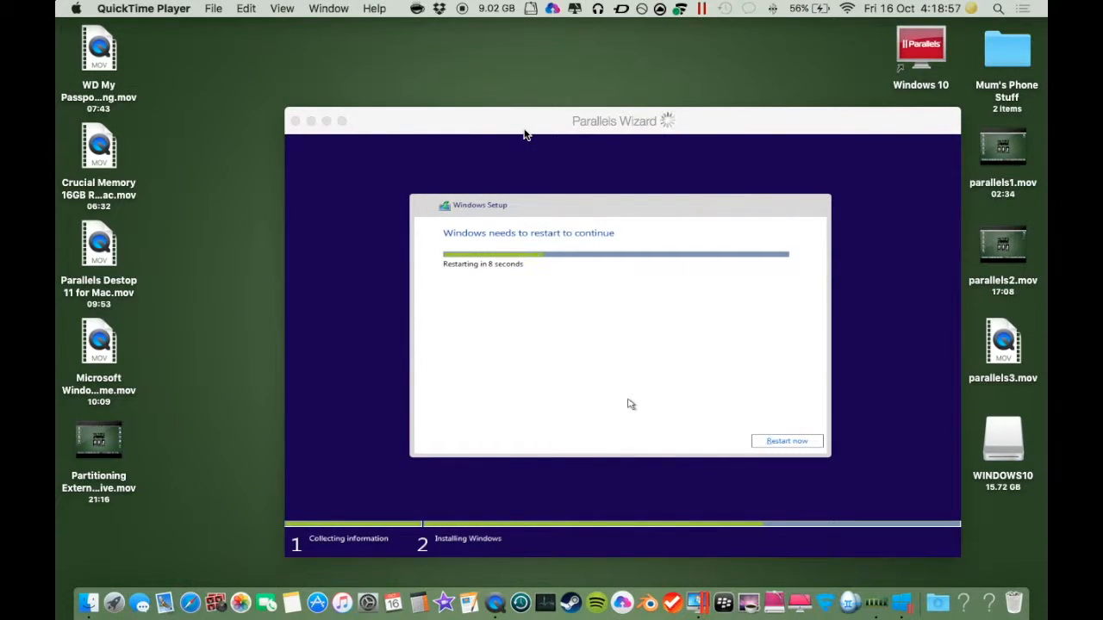
pyautogui.click(525, 128)
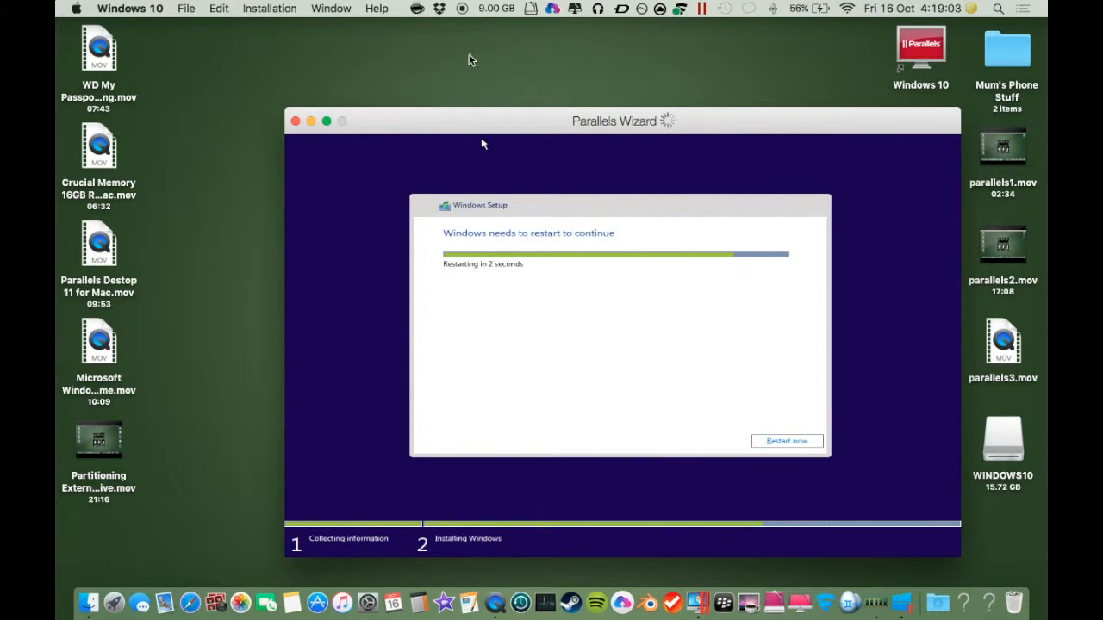
pyautogui.moveTo(523, 123); pyautogui.dragTo(444, 86)
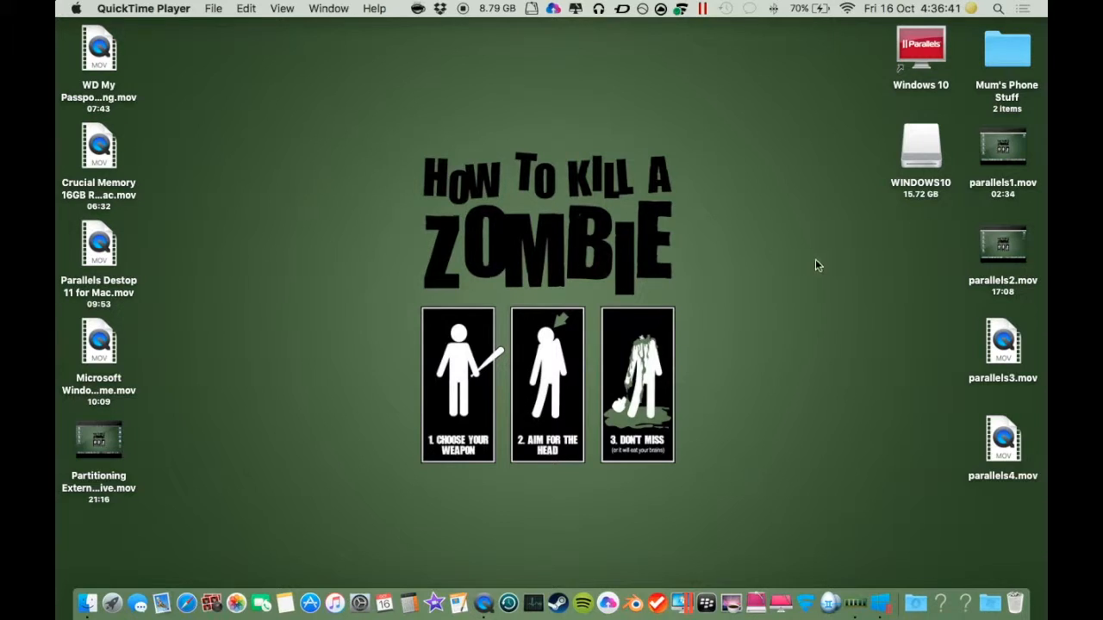
# Step: Open the Notification Center to review recent notifications
pyautogui.click(1023, 8)
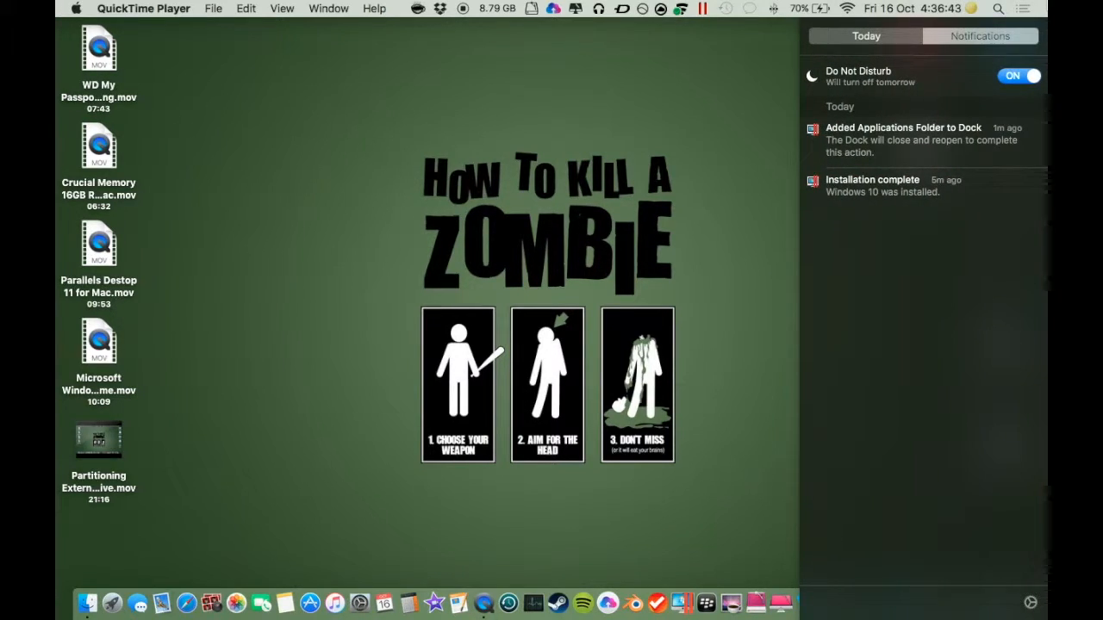
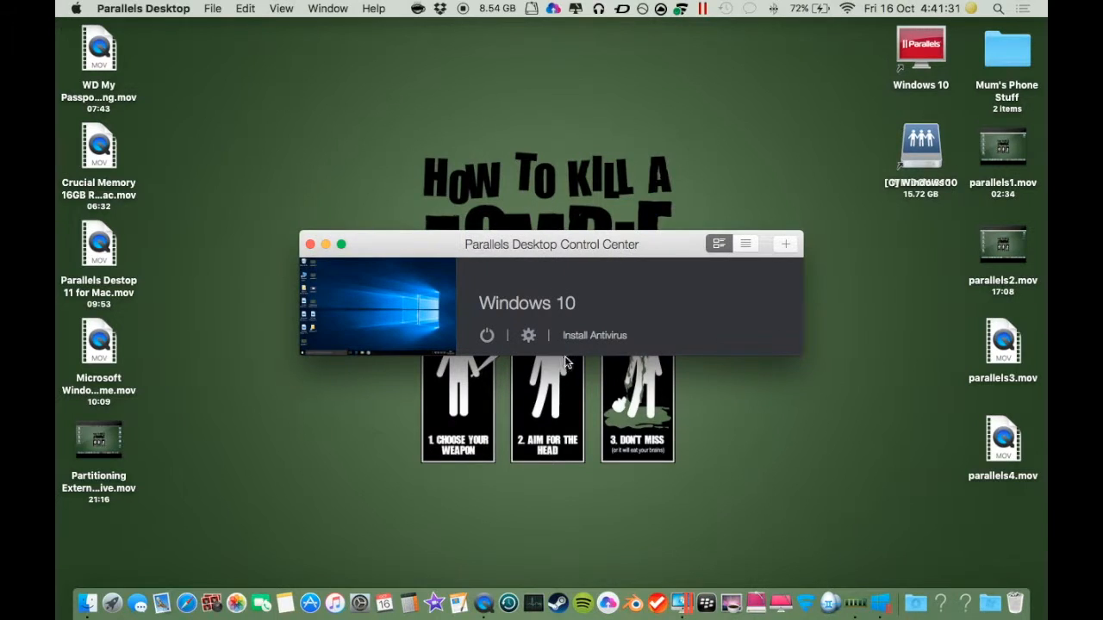
# Step: Glance at the Windows 10 desktop space and switch the Control Center between its two view layouts
pyautogui.hotkey('ctrl', 'Right')
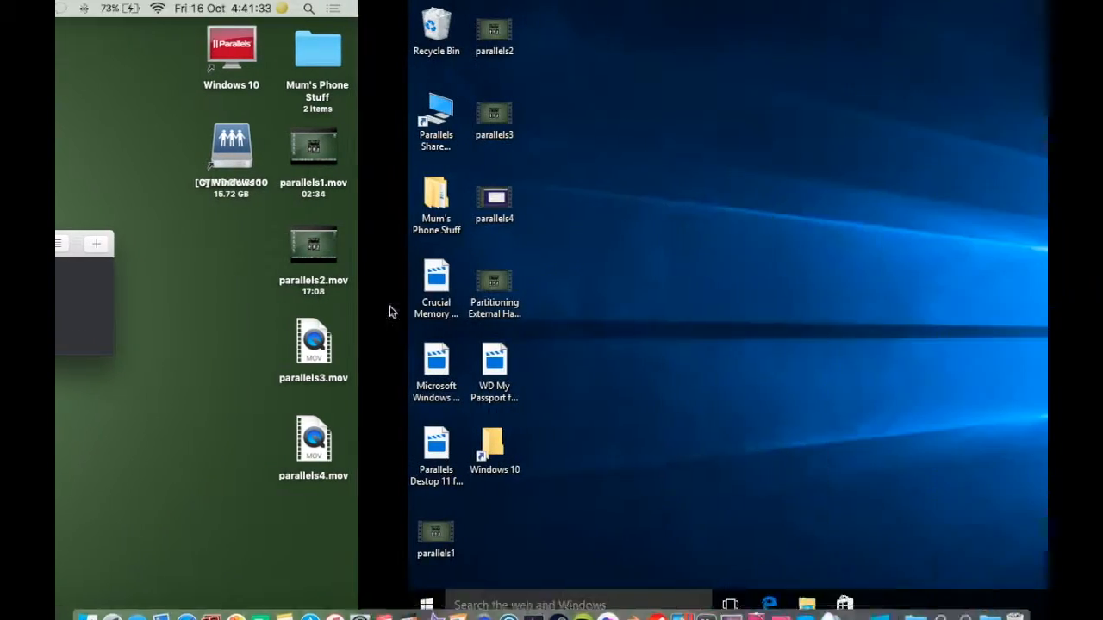
pyautogui.hotkey('ctrl', 'Left')
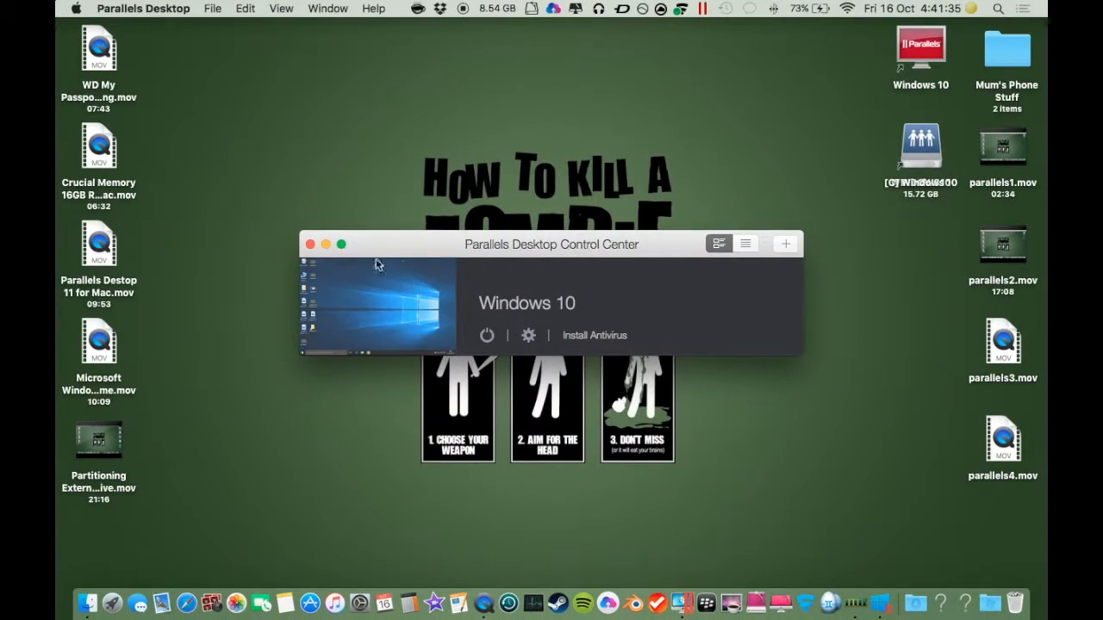
pyautogui.click(746, 245)
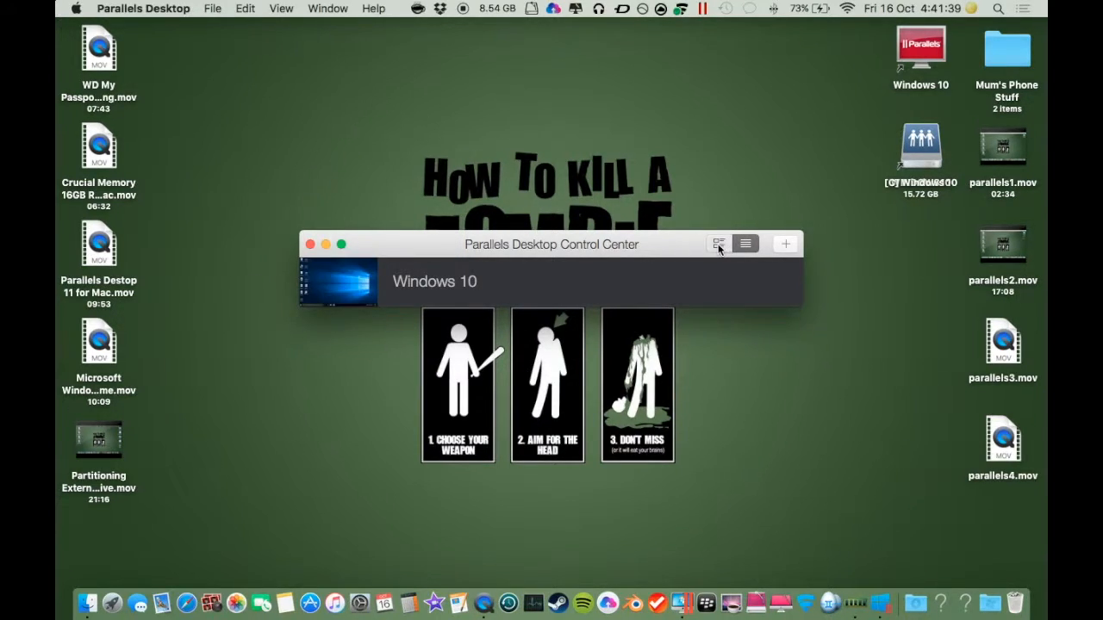
pyautogui.click(718, 244)
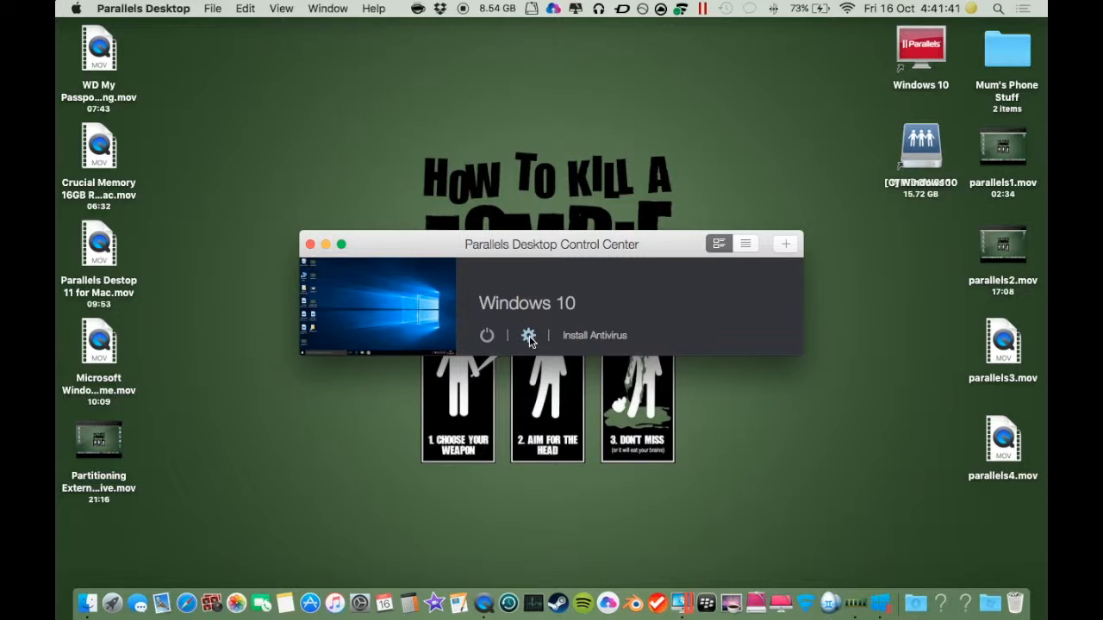
# Step: Open the Windows 10 virtual machine's configuration and review each category of its Options page
pyautogui.click(529, 336)
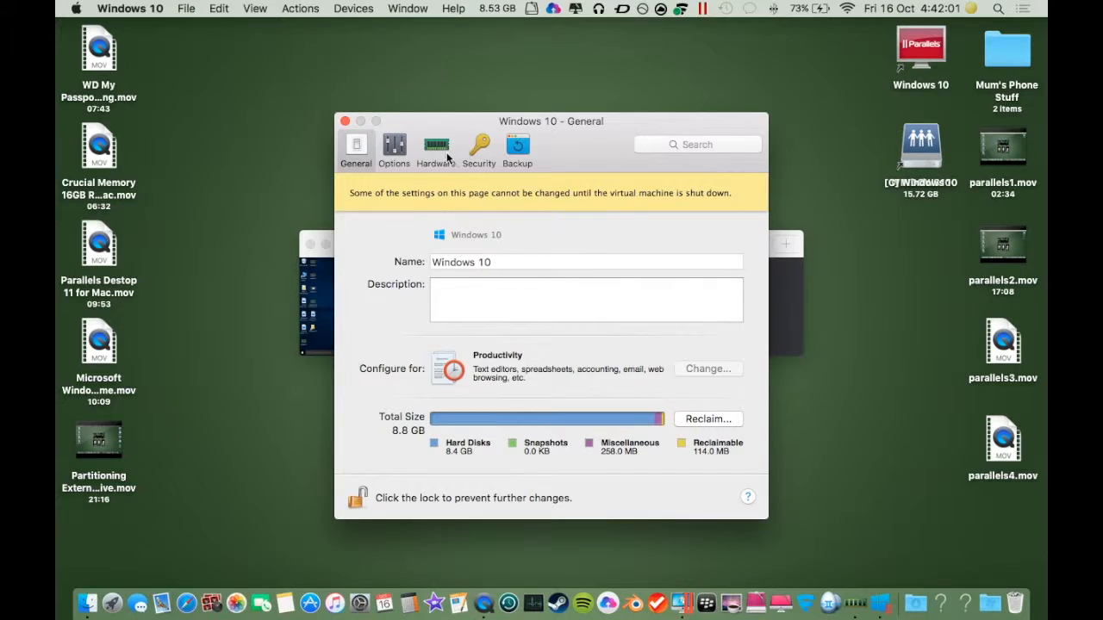
pyautogui.click(394, 148)
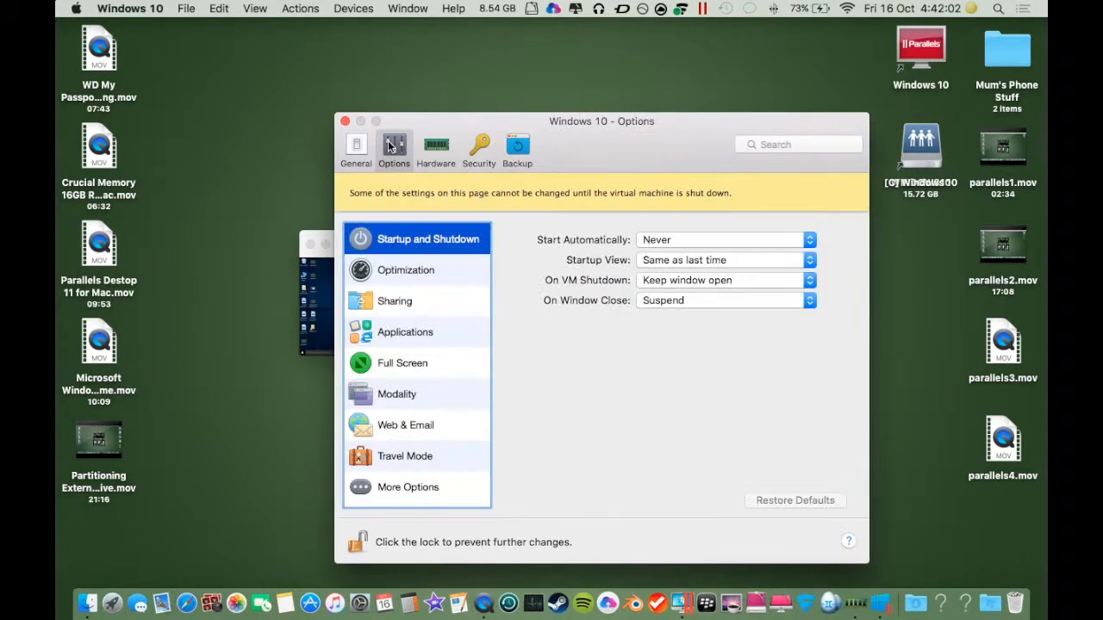
pyautogui.click(397, 278)
pyautogui.click(392, 303)
pyautogui.click(394, 335)
pyautogui.click(390, 365)
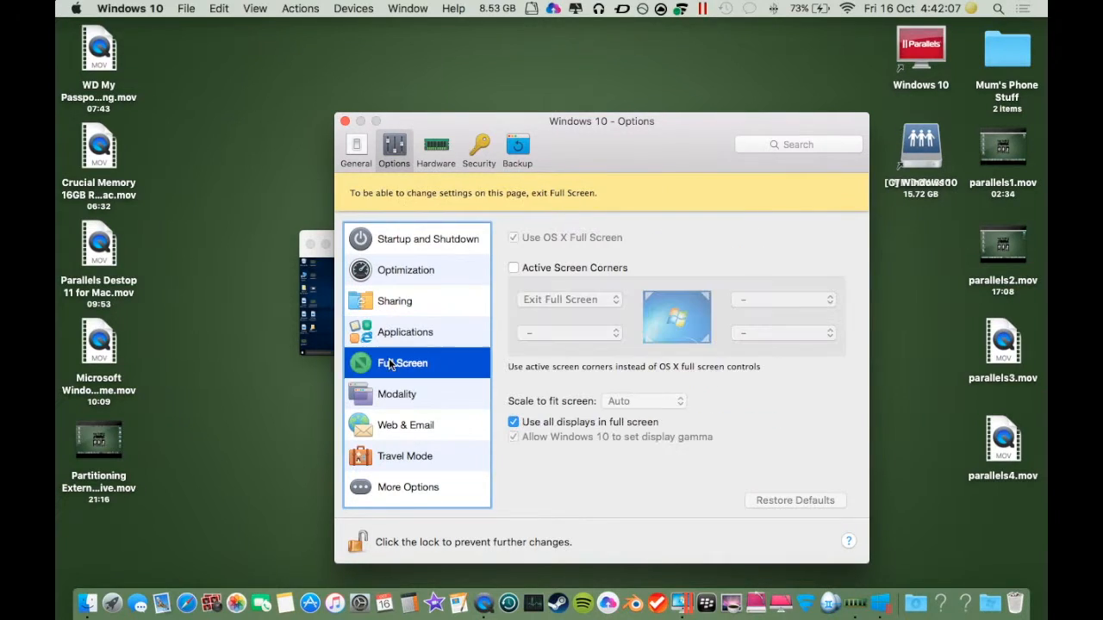
pyautogui.click(410, 400)
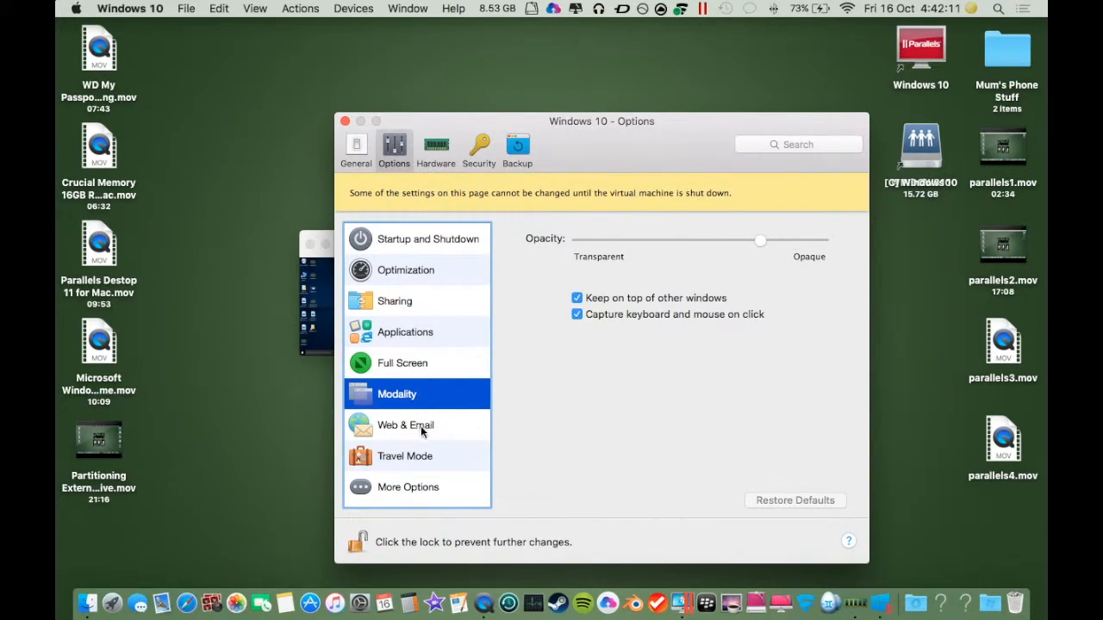
pyautogui.click(421, 431)
pyautogui.click(424, 463)
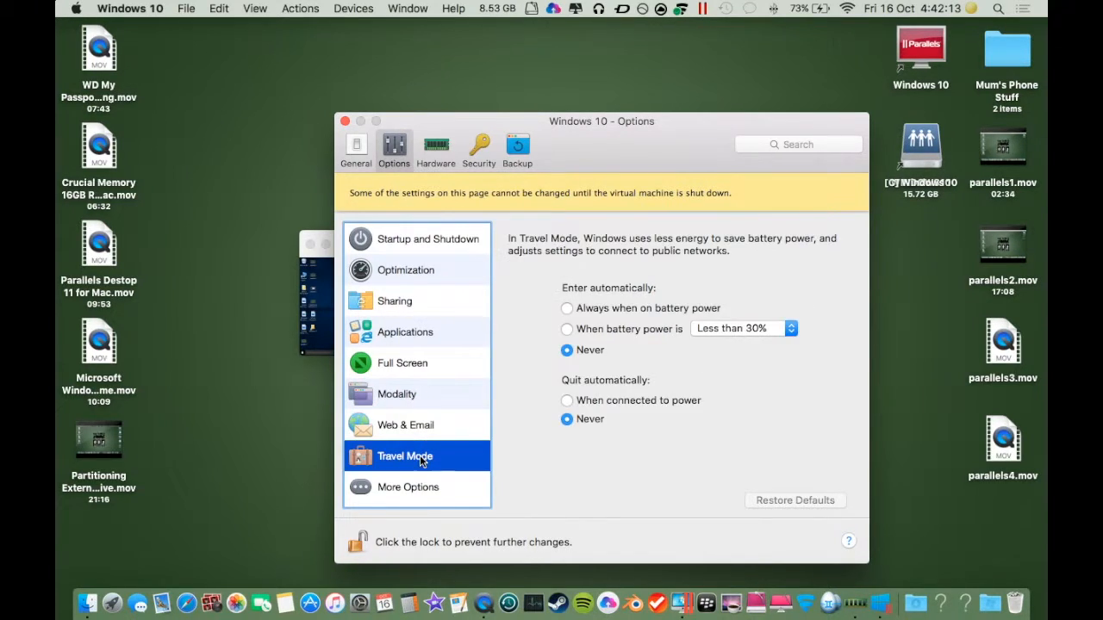
pyautogui.click(424, 493)
# Step: Review each Hardware category of the virtual machine, from CPU & Memory down to CD/DVD 2
pyautogui.click(422, 160)
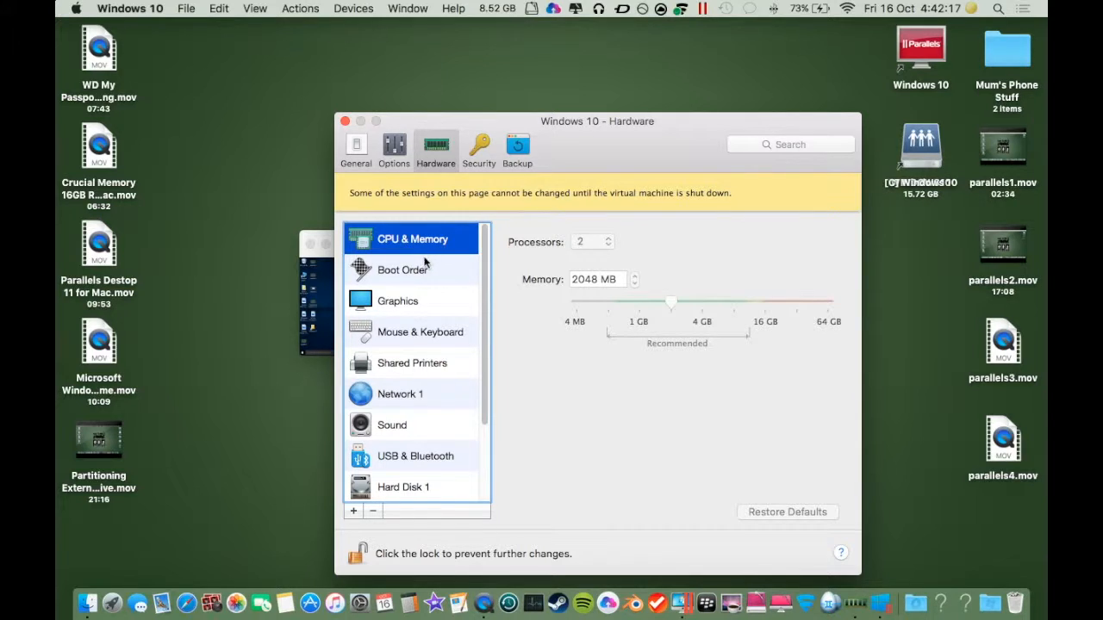
pyautogui.click(420, 272)
pyautogui.click(409, 303)
pyautogui.click(419, 338)
pyautogui.click(419, 366)
pyautogui.click(407, 398)
pyautogui.click(408, 428)
pyautogui.click(412, 459)
pyautogui.scroll(-3, 412, 459)
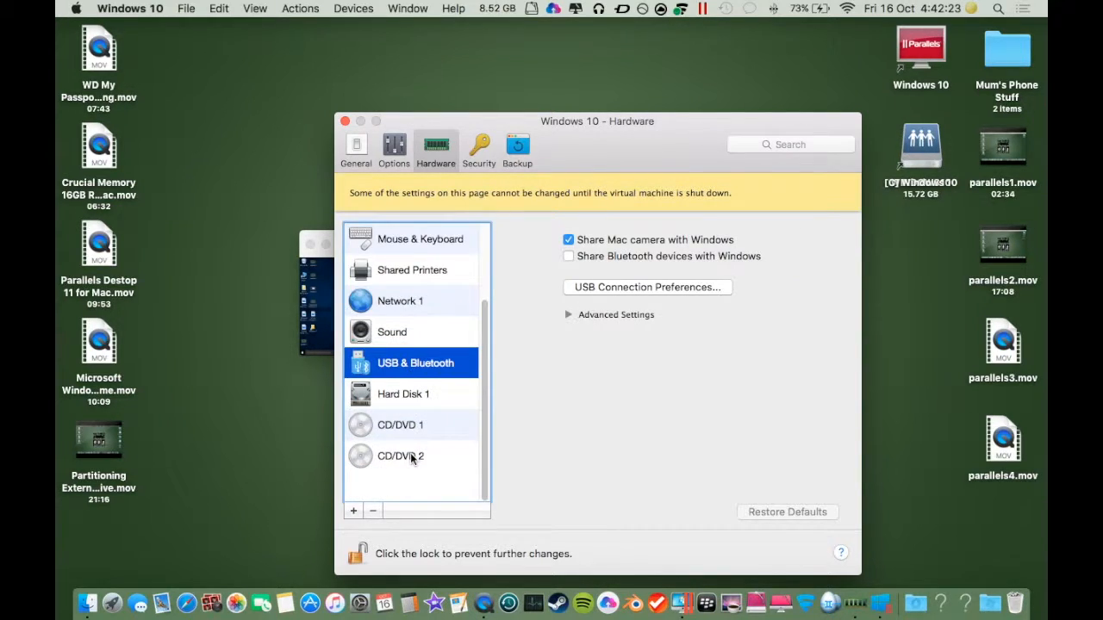
pyautogui.click(411, 394)
pyautogui.click(410, 428)
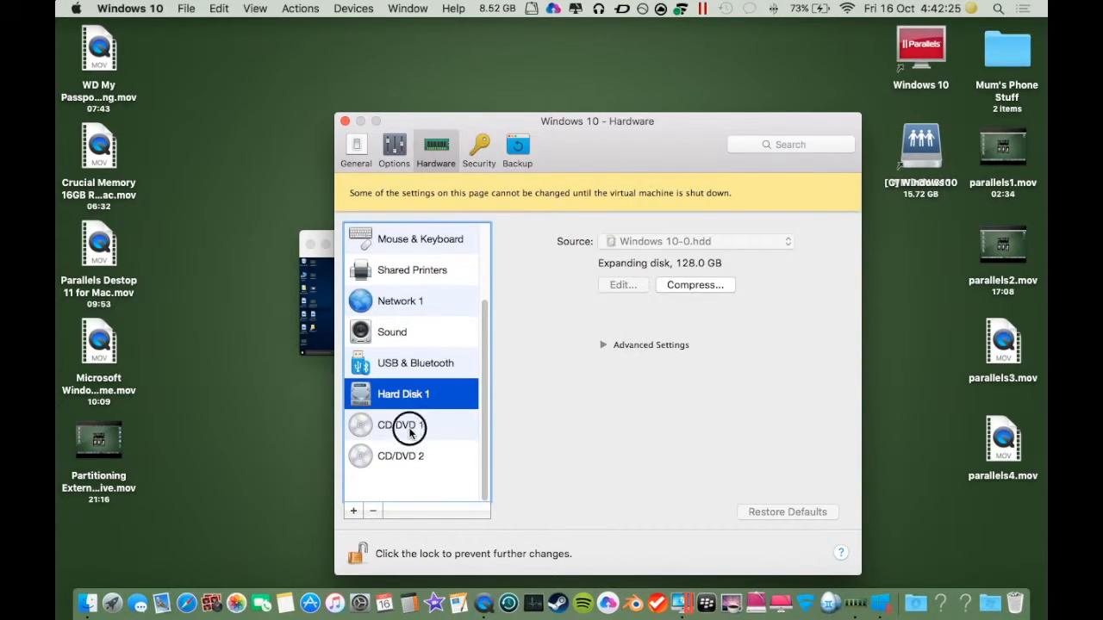
pyautogui.click(415, 460)
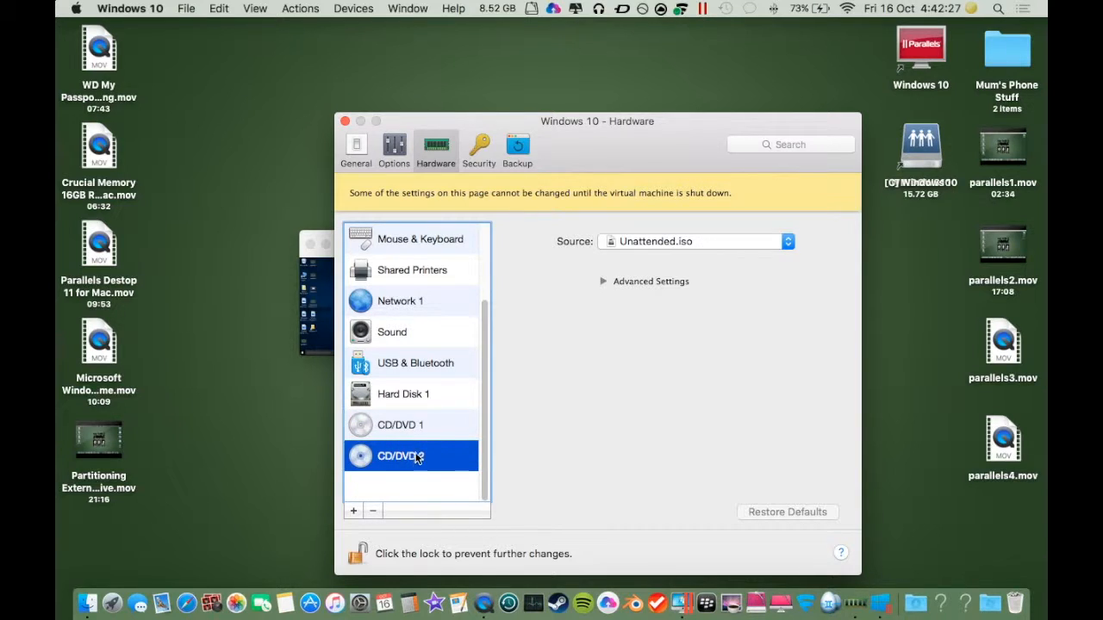
# Step: Review the Security and Backup pages and close the configuration and Control Center windows
pyautogui.click(484, 151)
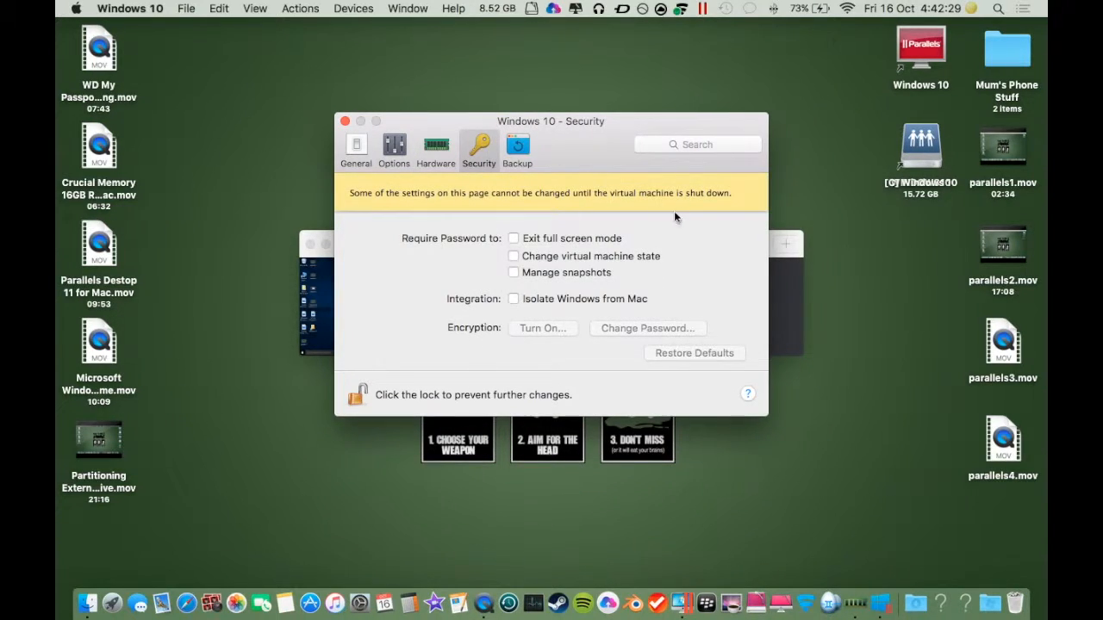
pyautogui.click(536, 154)
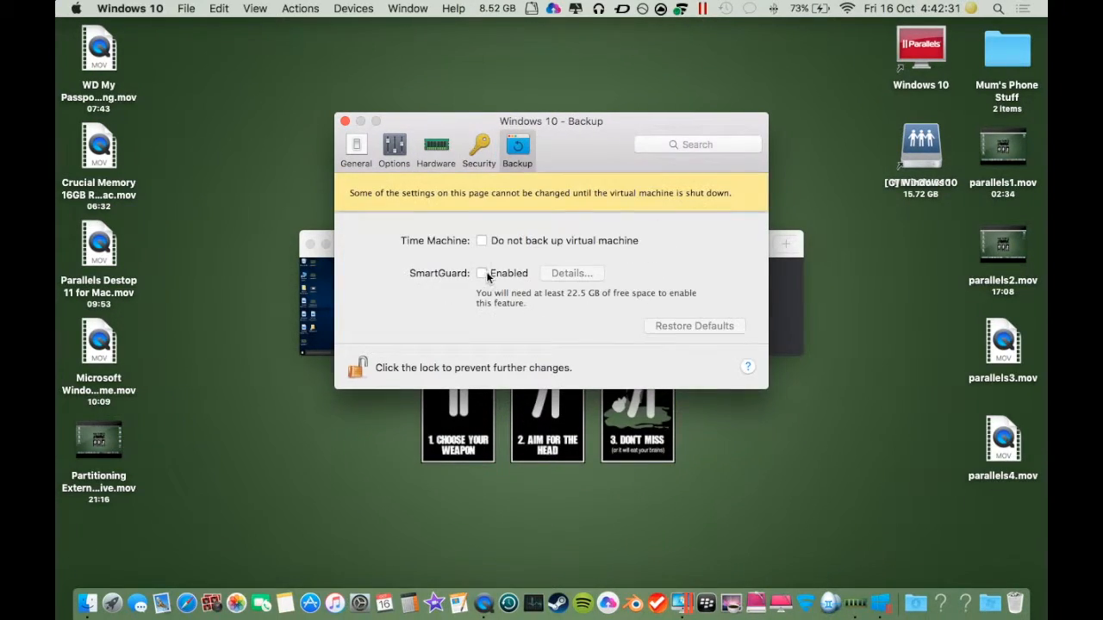
pyautogui.click(345, 122)
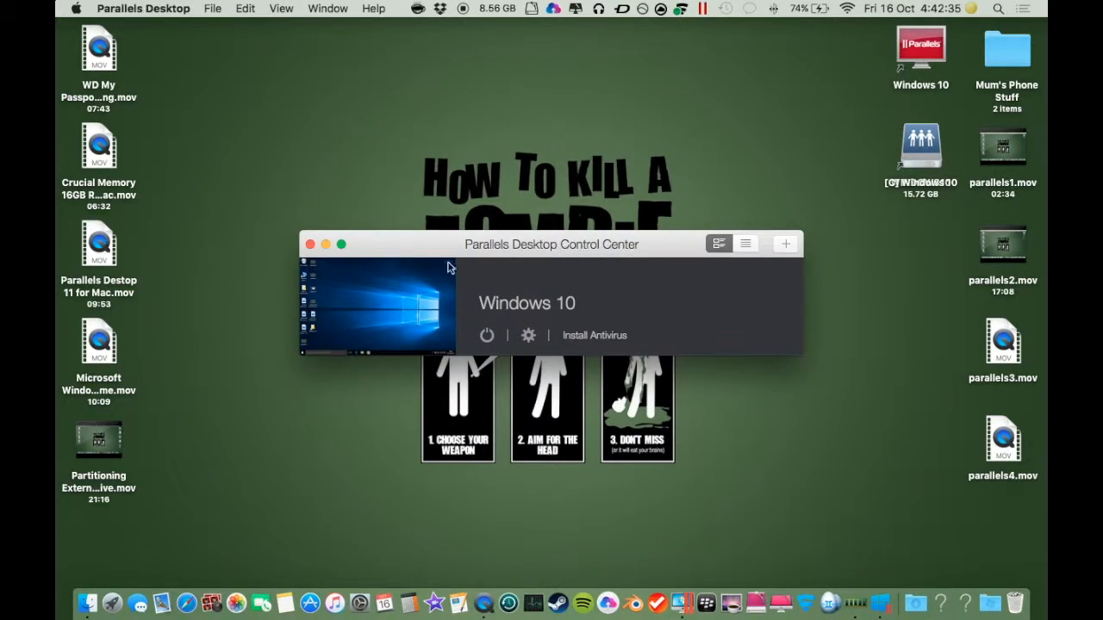
pyautogui.click(311, 244)
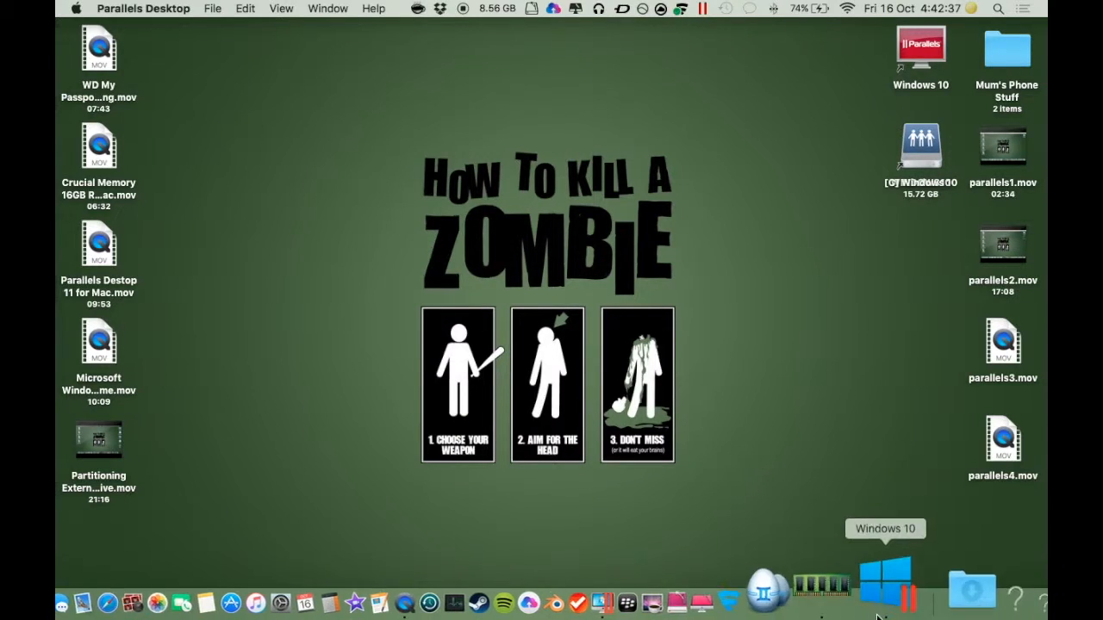
# Step: Reopen the virtual machine configuration from the Windows 10 Dock icon and close it again
pyautogui.rightClick(881, 589)
pyautogui.moveTo(899, 340)
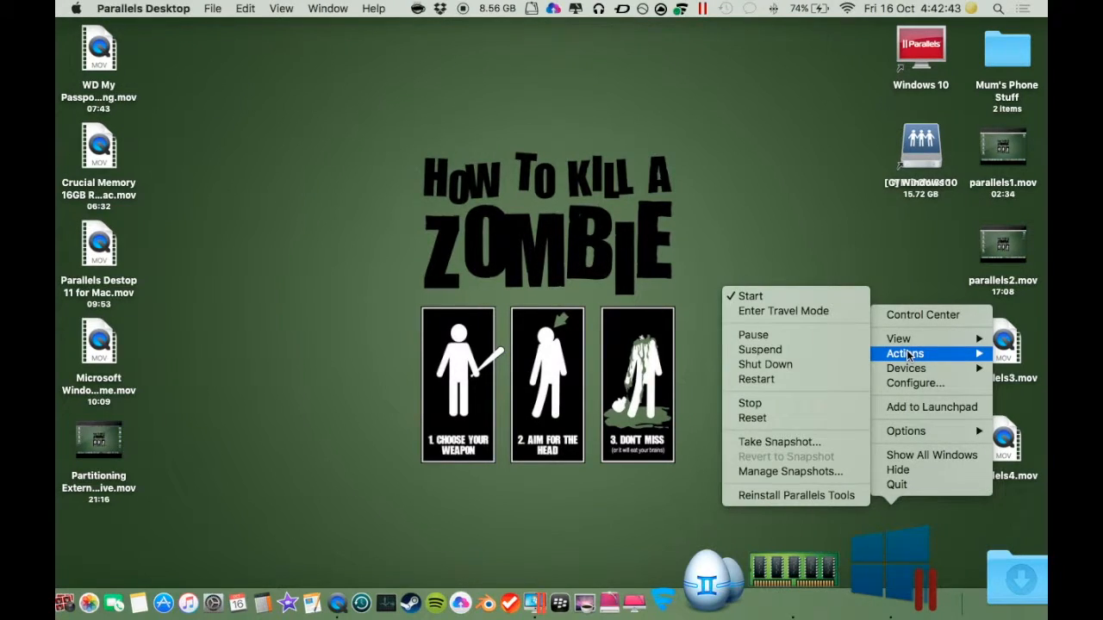
pyautogui.moveTo(914, 372)
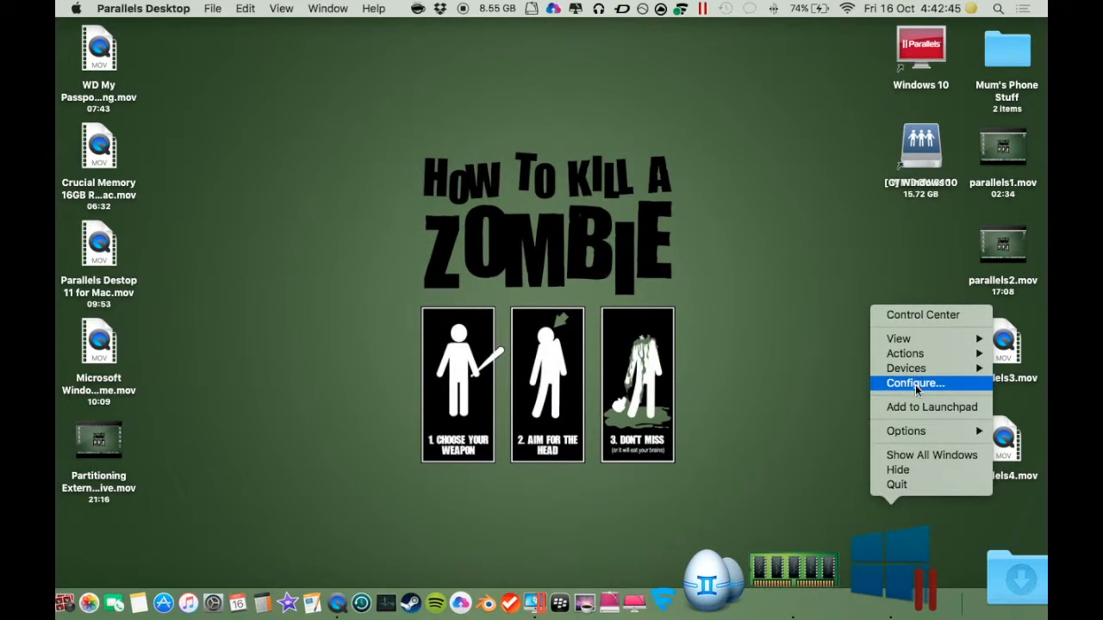
pyautogui.click(916, 384)
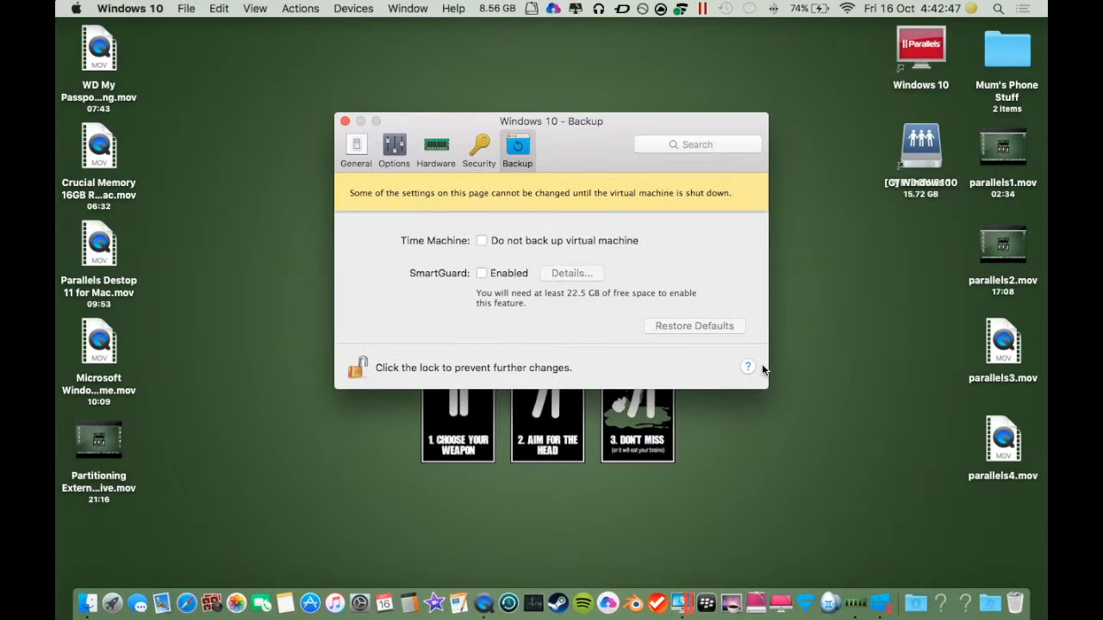
pyautogui.click(357, 148)
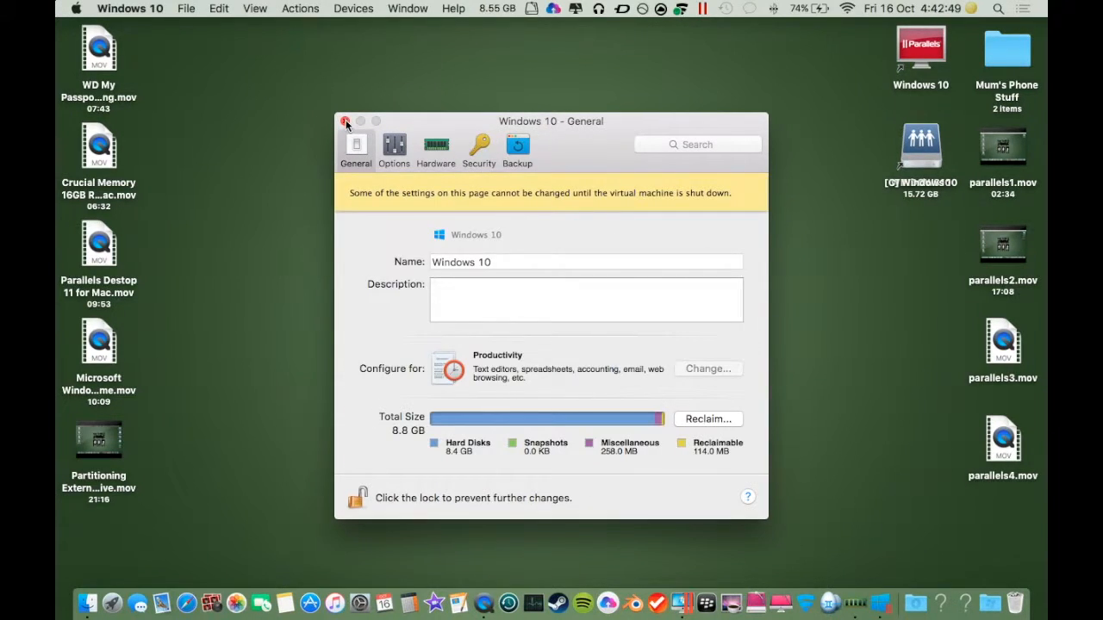
pyautogui.click(345, 121)
# Step: Add the Windows 10 virtual machine to Launchpad from its Dock icon
pyautogui.rightClick(869, 564)
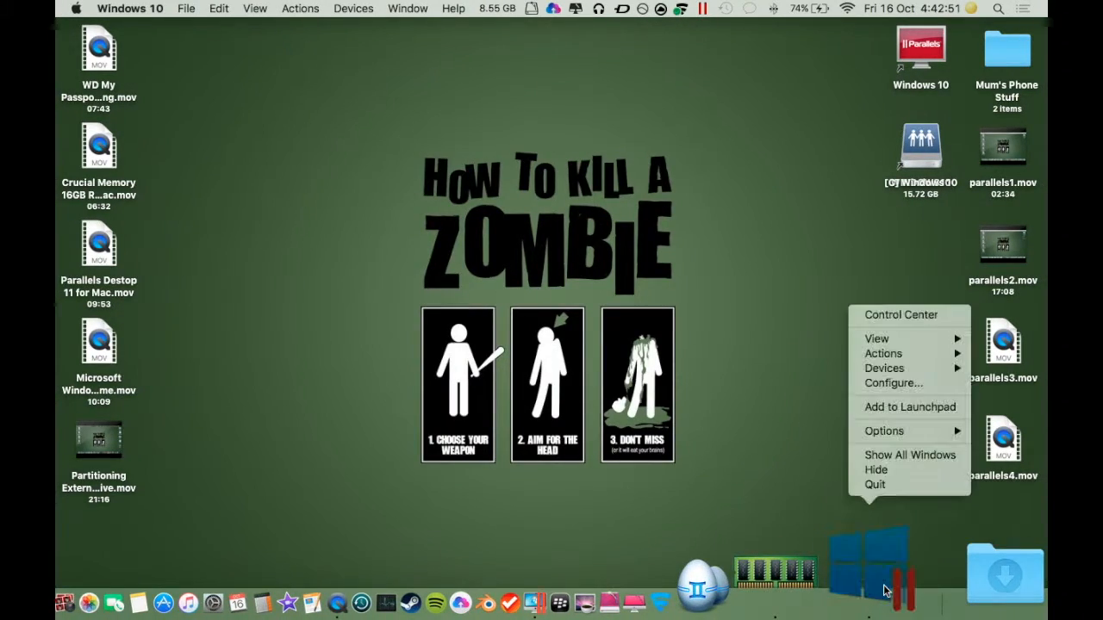
pyautogui.click(892, 409)
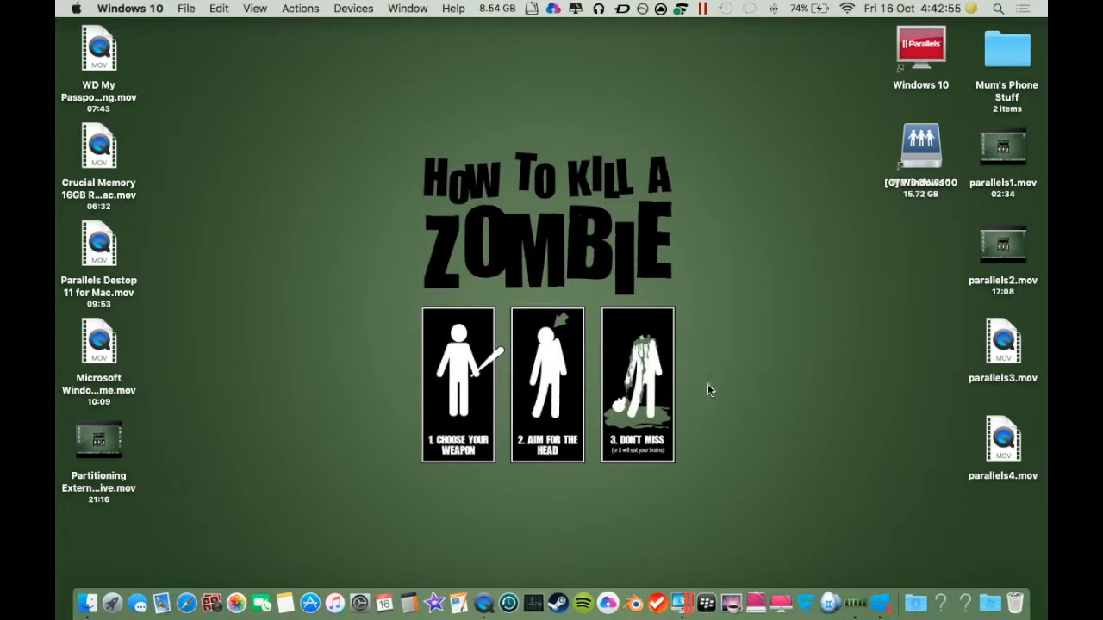
# Step: Set the Windows 10 Dock icon's options to Keep in Dock
pyautogui.rightClick(885, 588)
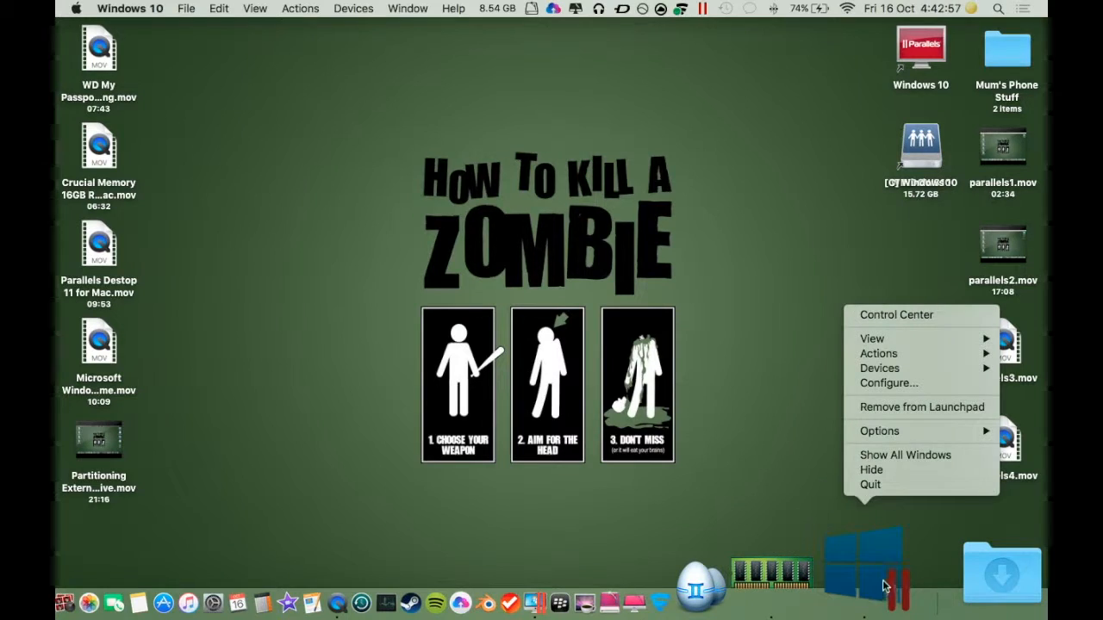
pyautogui.moveTo(873, 434)
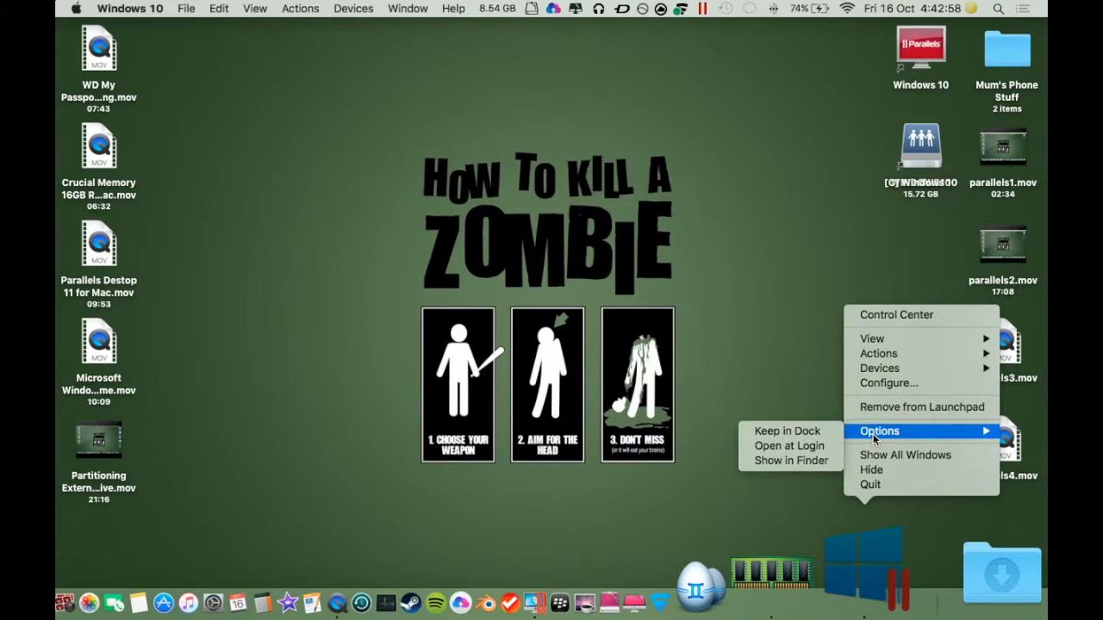
pyautogui.click(804, 434)
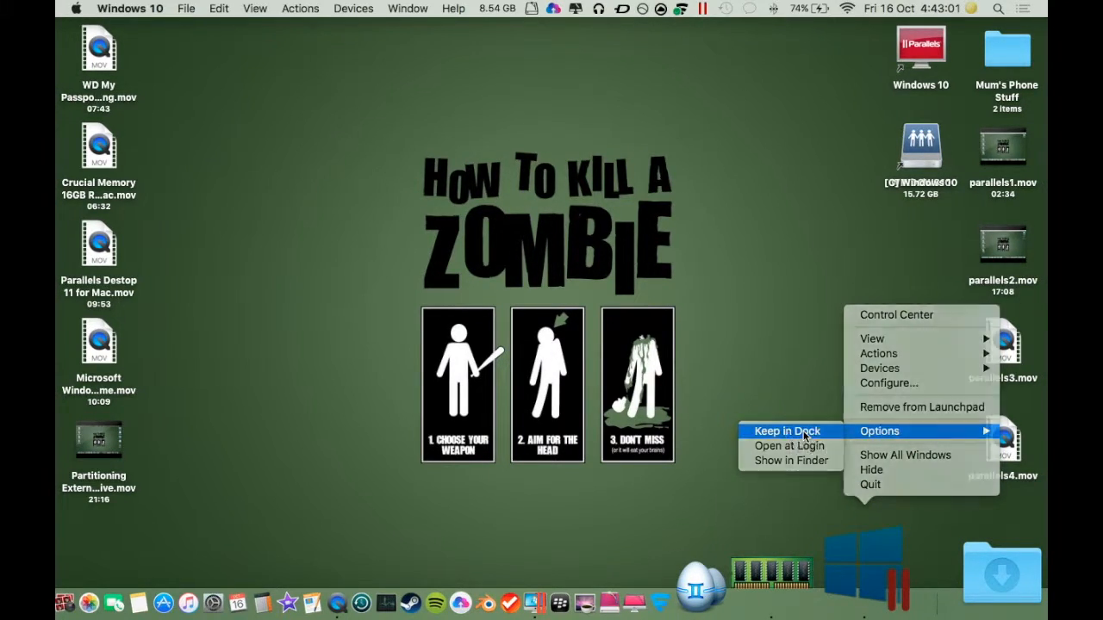
pyautogui.rightClick(883, 593)
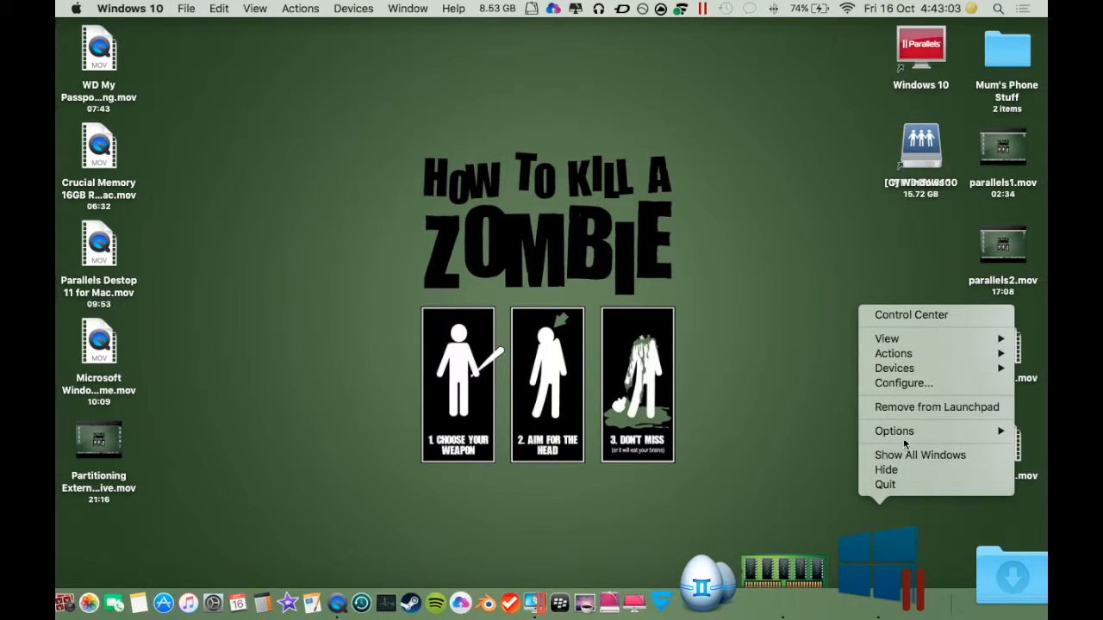
pyautogui.moveTo(892, 432)
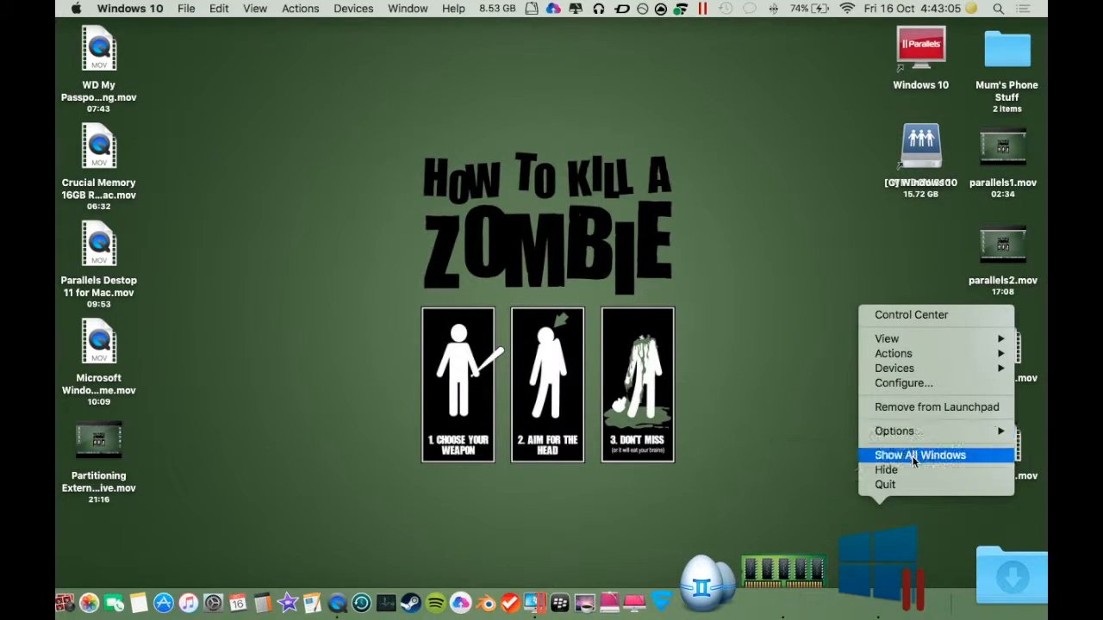
pyautogui.click(642, 326)
# Step: Open Launchpad and move the Windows Applications folder to the first spot on the second page
pyautogui.press('F4')
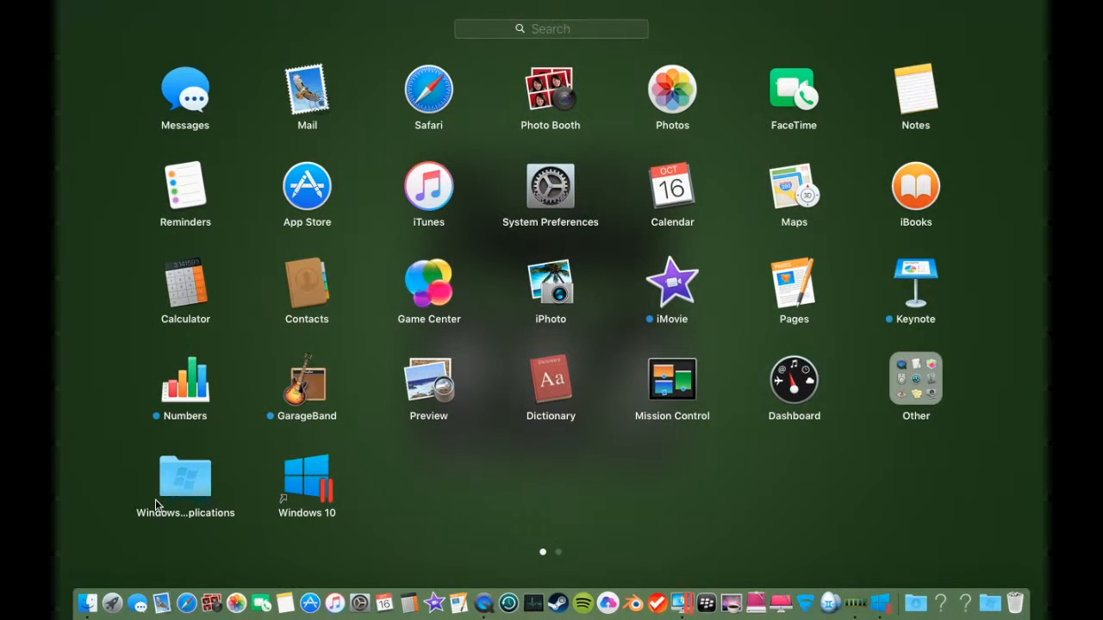
pyautogui.moveTo(178, 487); pyautogui.dragTo(423, 322)
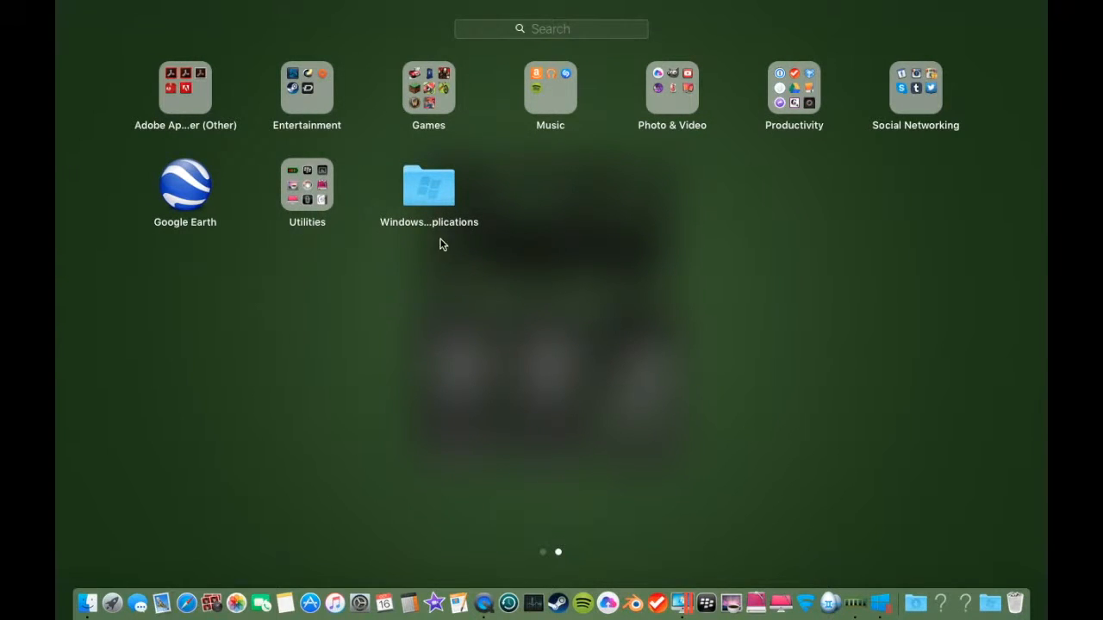
pyautogui.moveTo(431, 201); pyautogui.dragTo(139, 103)
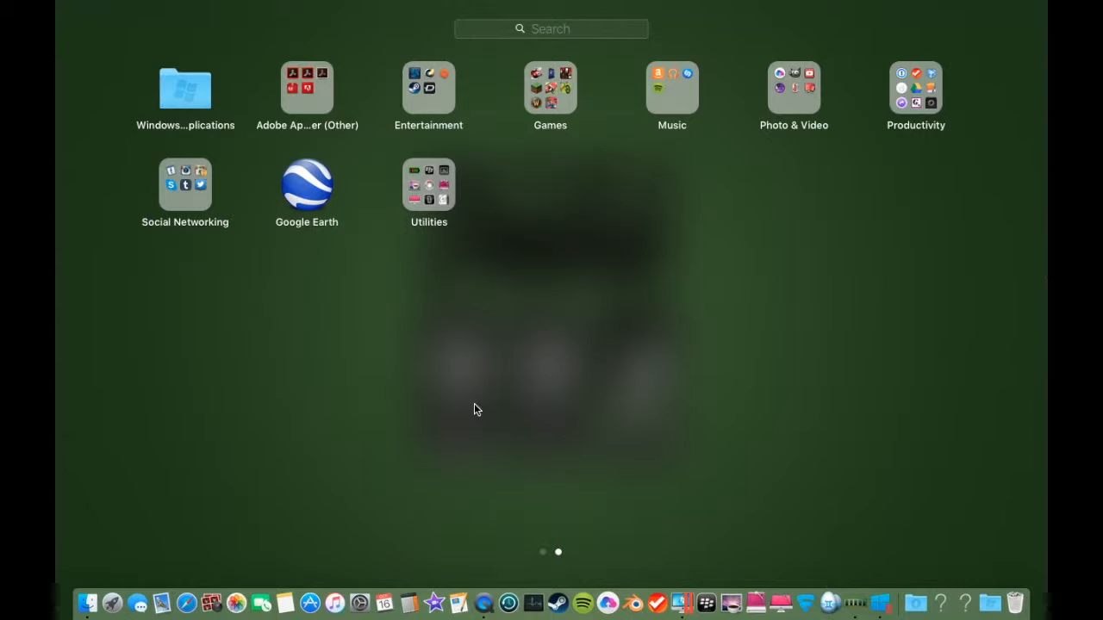
# Step: Move the Windows 10 icon from the first Launchpad page to the first spot on the second page
pyautogui.hscroll(-3, 474, 409)
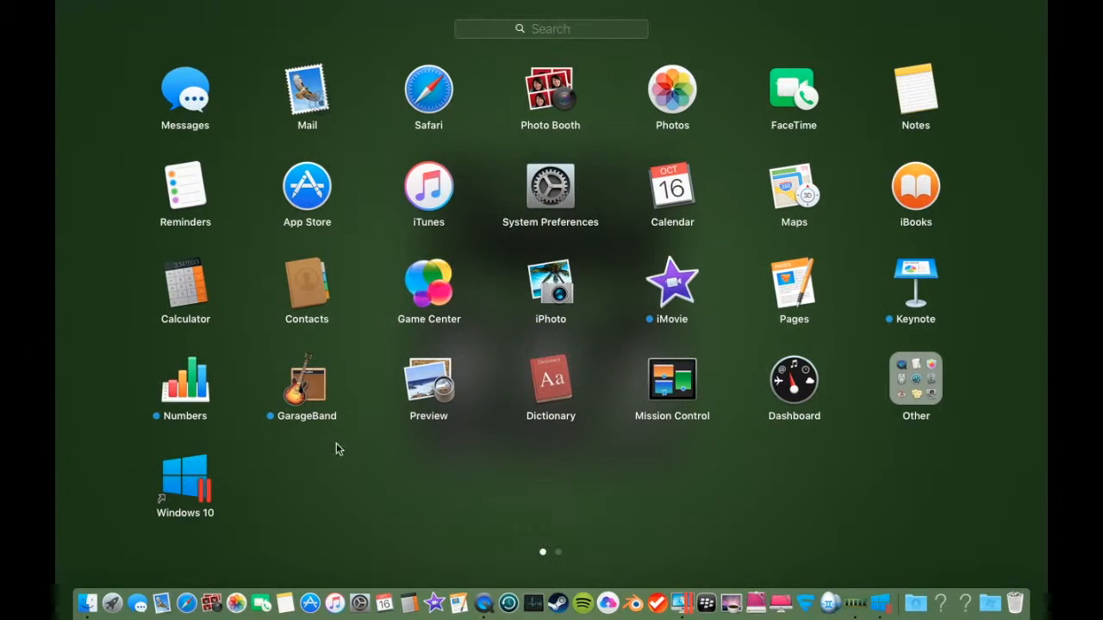
pyautogui.click(187, 478)
pyautogui.moveTo(187, 478); pyautogui.dragTo(129, 101)
pyautogui.hscroll(-3, 536, 372)
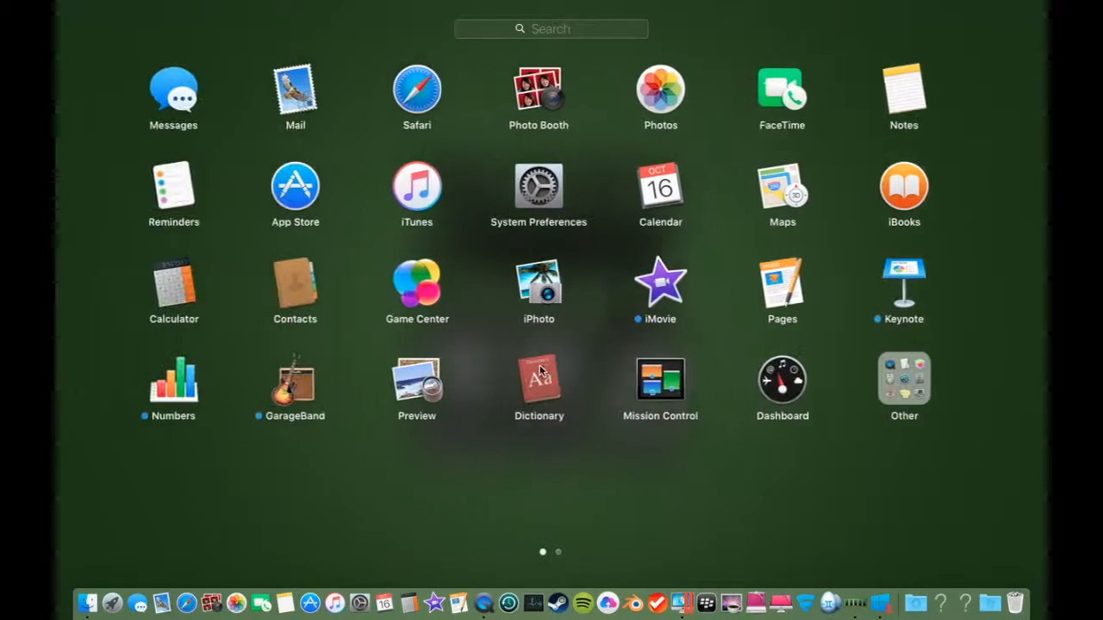
pyautogui.hscroll(3, 540, 370)
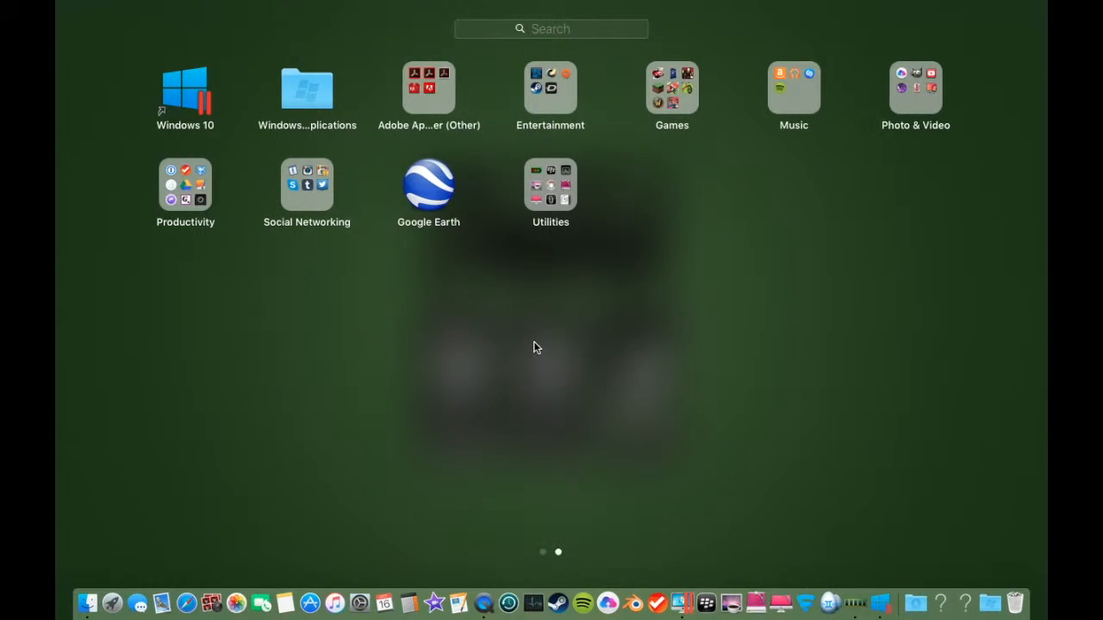
pyautogui.hscroll(-3, 517, 344)
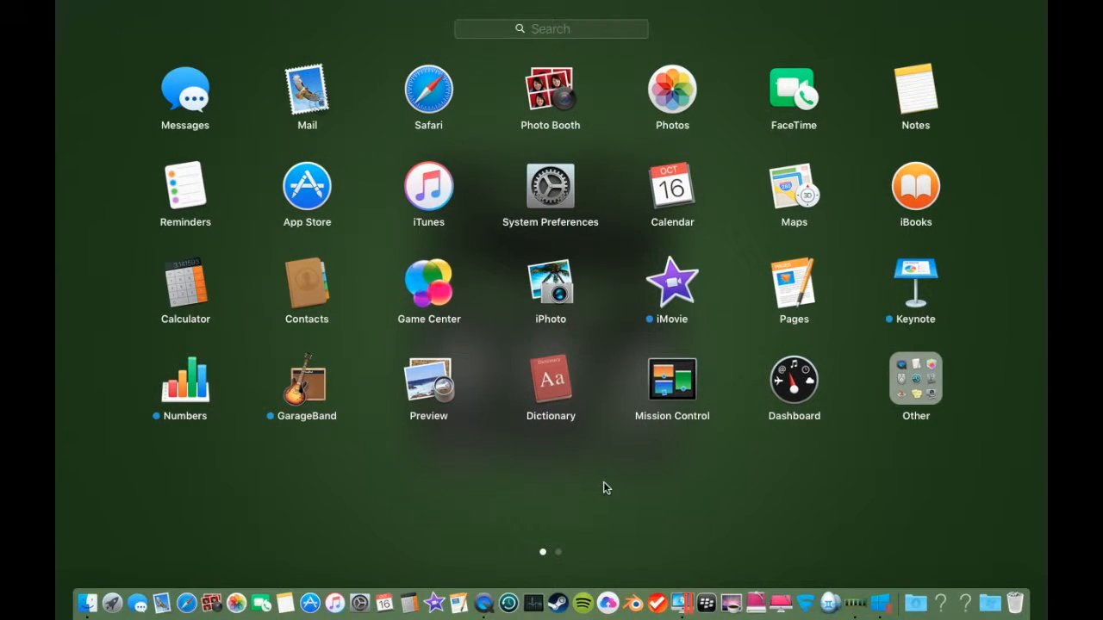
# Step: Close Launchpad, open the mounted WINDOWS10 installation disk to view its files, close it and eject the disk
pyautogui.click(594, 484)
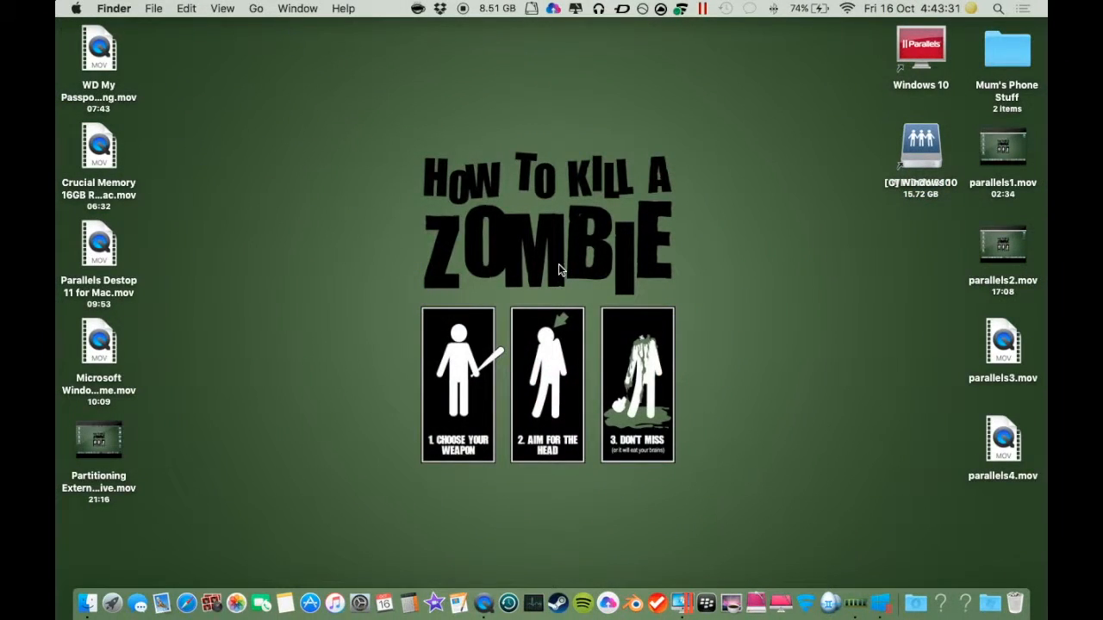
pyautogui.moveTo(915, 139); pyautogui.dragTo(877, 175)
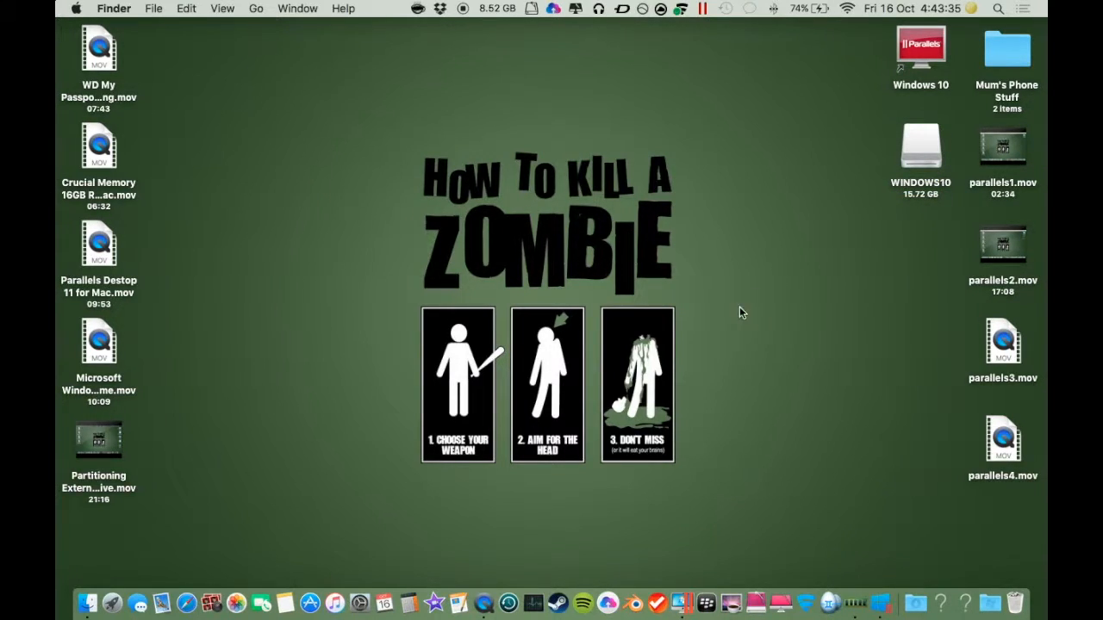
pyautogui.doubleClick(918, 159)
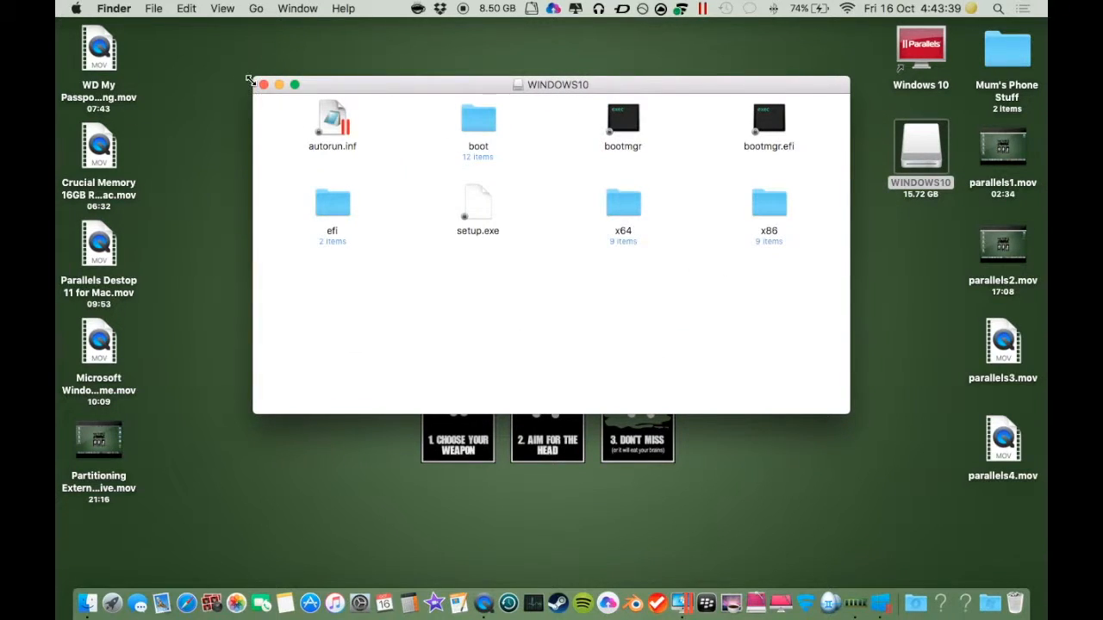
pyautogui.click(263, 84)
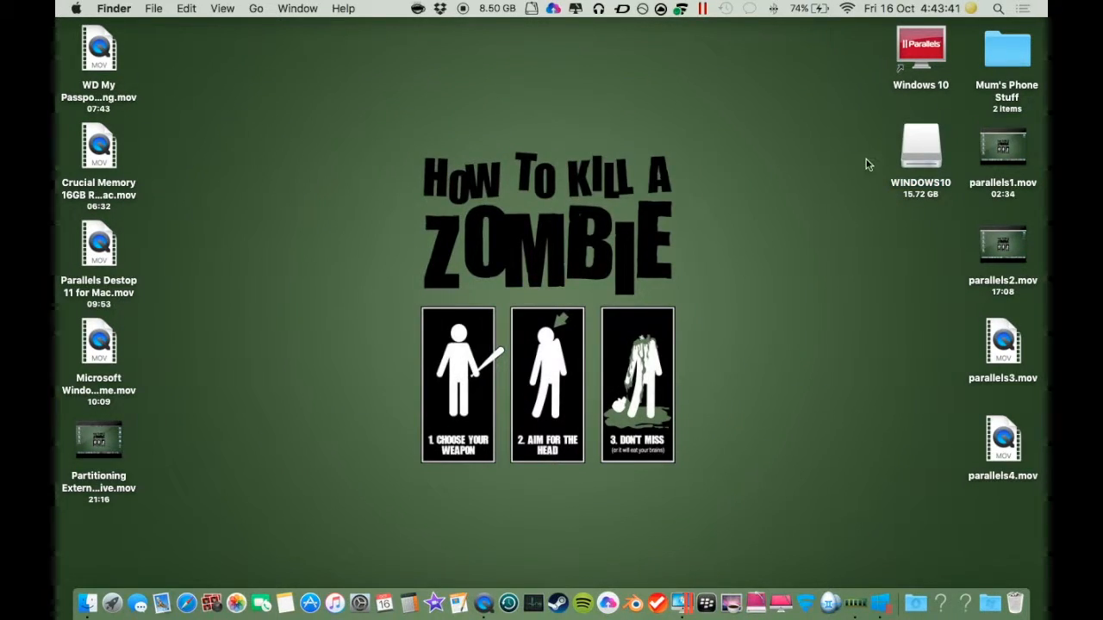
pyautogui.moveTo(923, 149); pyautogui.dragTo(1018, 601)
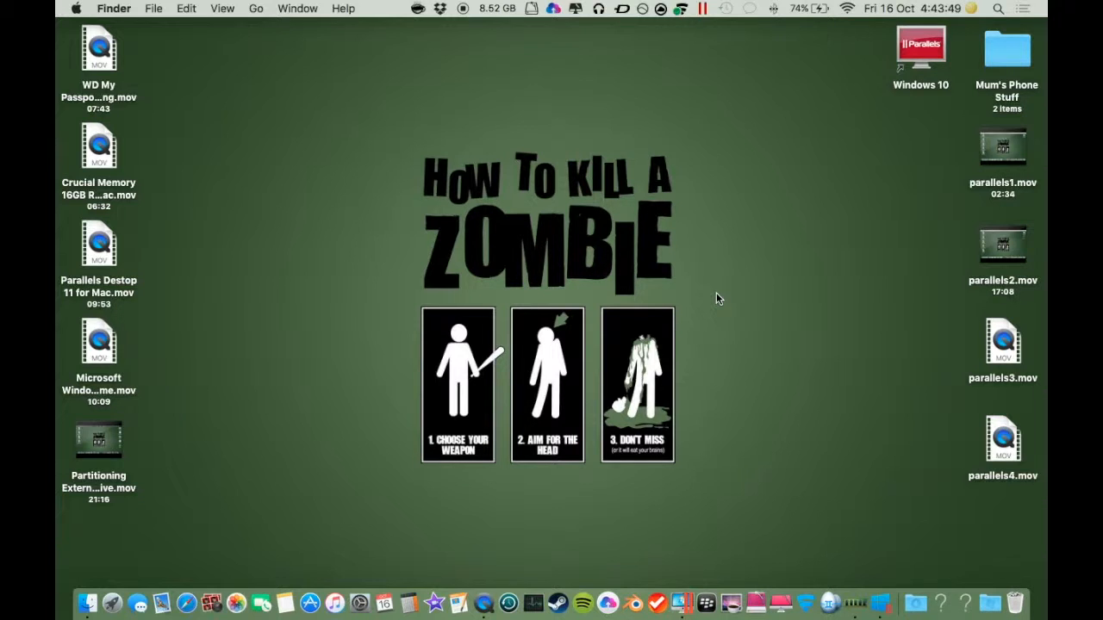
# Step: Switch back and forth between the Mac desktop and the full-screen Windows 10 space
pyautogui.hotkey('ctrl', 'Right')
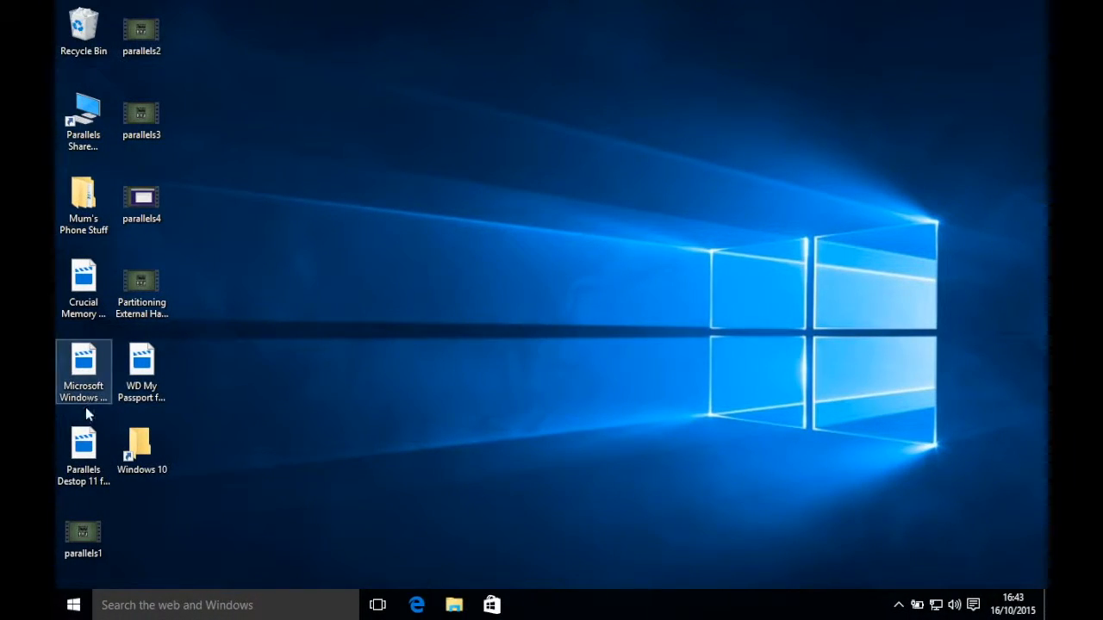
pyautogui.hotkey('ctrl', 'Left')
pyautogui.hotkey('ctrl', 'Right')
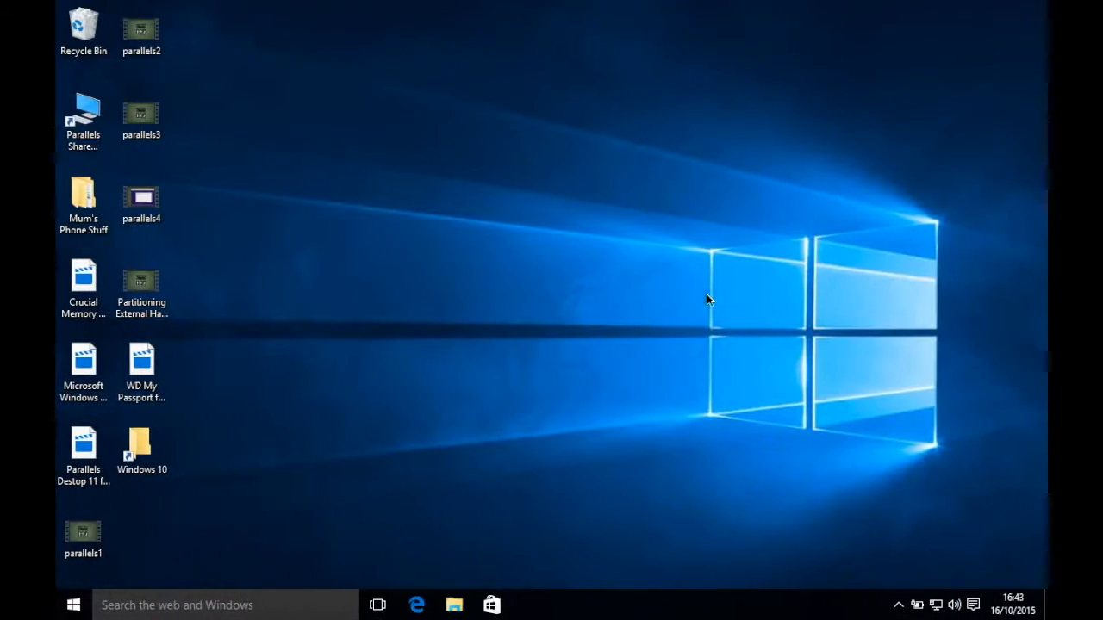
pyautogui.rightClick(556, 55)
pyautogui.click(411, 205)
pyautogui.hotkey('ctrl', 'Left')
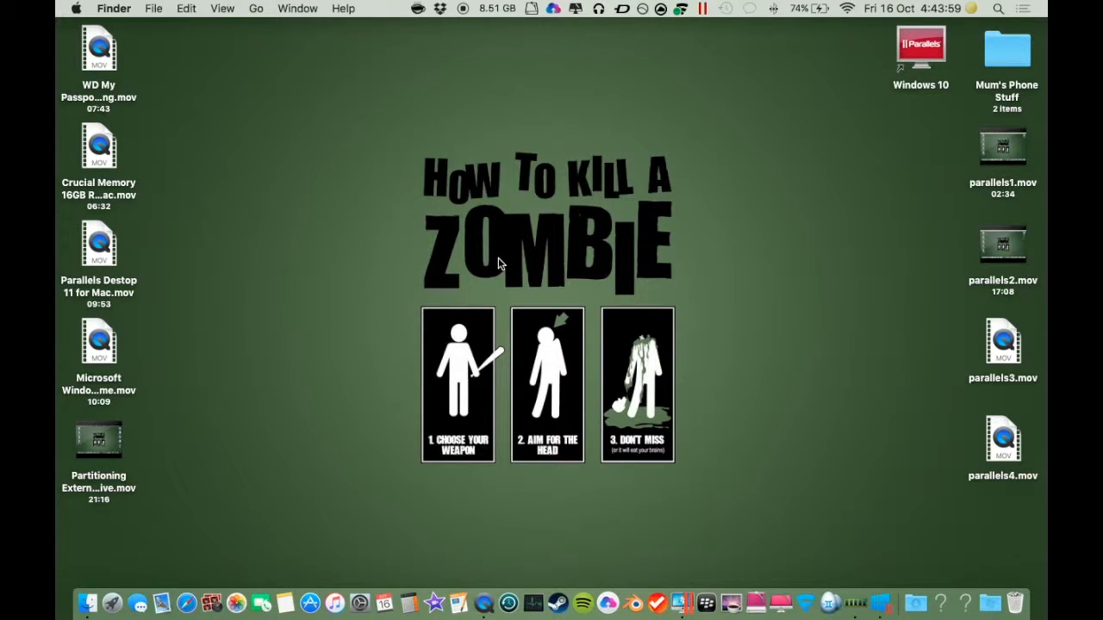
# Step: In Mission Control, move the Parallels Desktop space ahead of the Mac Desktop space and enter it
pyautogui.hotkey('ctrl', 'Up')
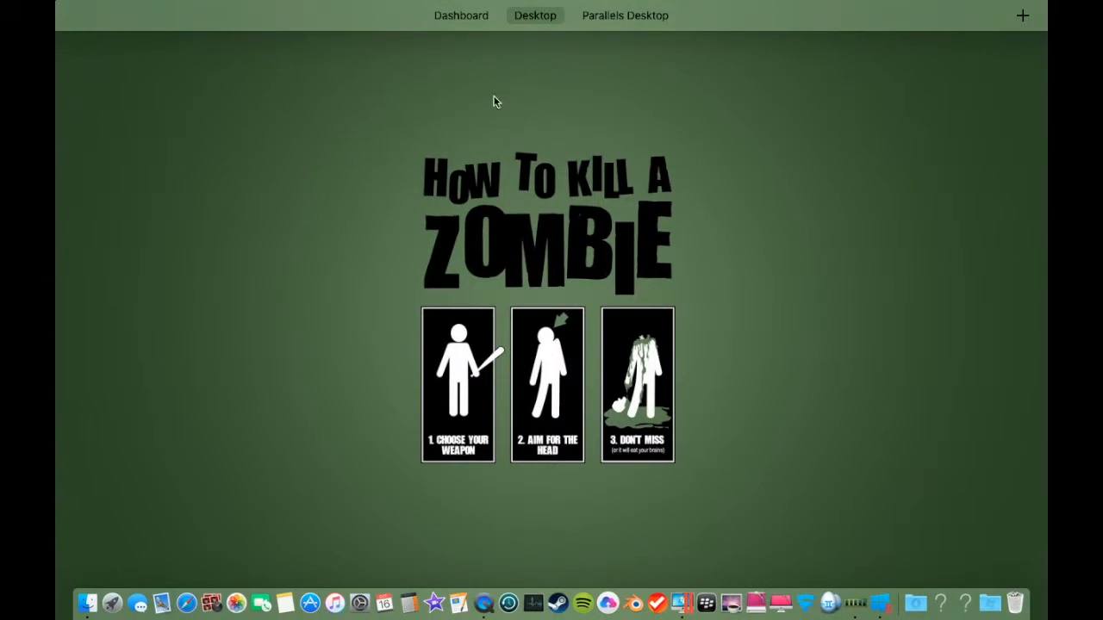
pyautogui.moveTo(476, 69)
pyautogui.moveTo(695, 64); pyautogui.dragTo(539, 74)
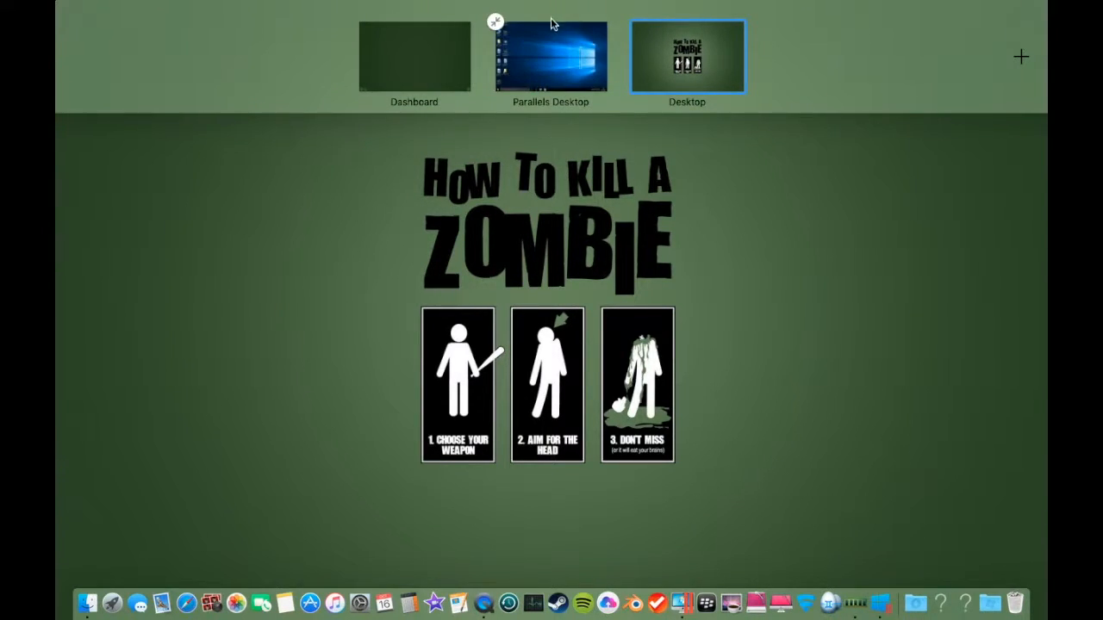
pyautogui.click(546, 55)
# Step: Switch between the Windows 10 space and the Mac desktop space
pyautogui.hotkey('ctrl', 'Left')
pyautogui.hotkey('ctrl', 'Right')
pyautogui.hotkey('ctrl', 'Right')
pyautogui.hotkey('ctrl', 'Left')
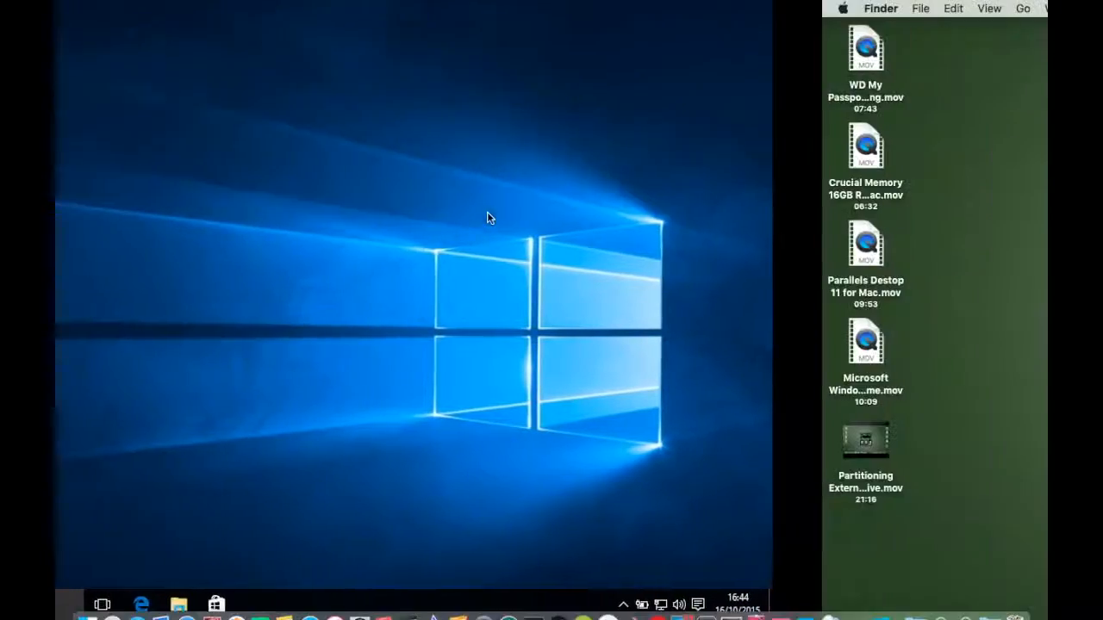
# Step: In Mission Control, move the Desktop space back ahead of the Parallels Desktop space and enter it
pyautogui.hotkey('ctrl', 'Up')
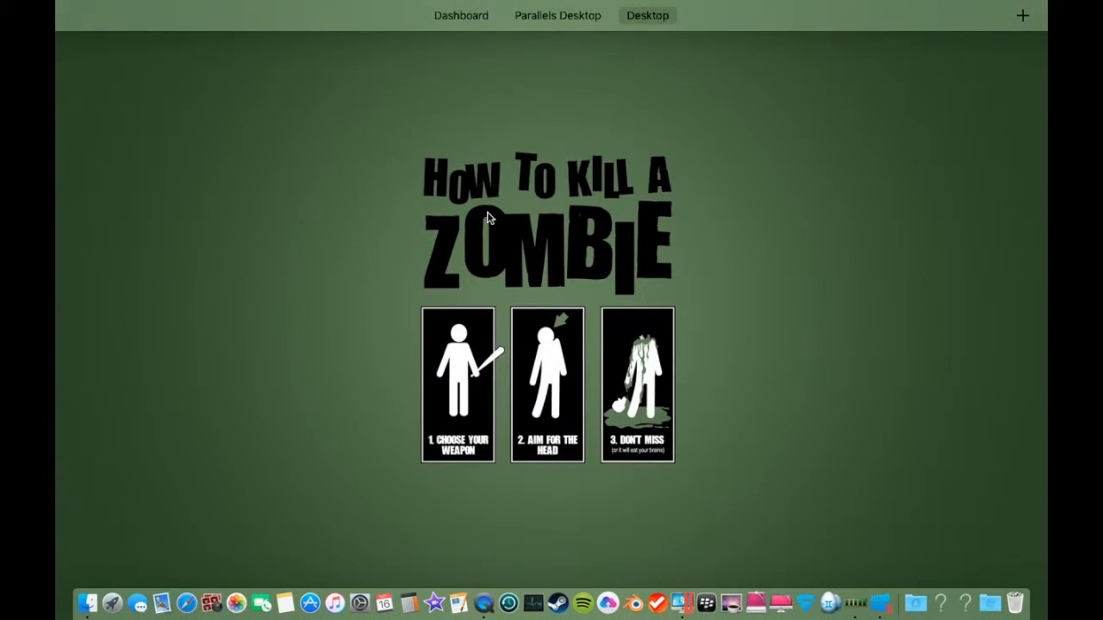
pyautogui.moveTo(656, 22)
pyautogui.moveTo(662, 52); pyautogui.dragTo(575, 55)
pyautogui.click(575, 56)
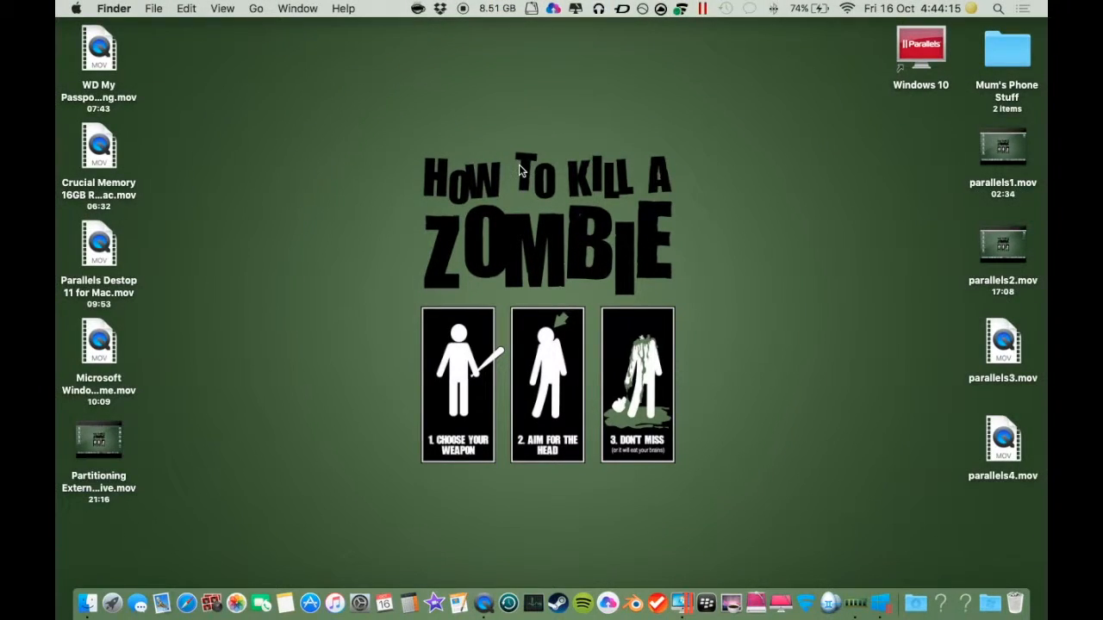
# Step: Switch to the Windows 10 space and look through the Start menu's user account options
pyautogui.hotkey('ctrl', 'Right')
pyautogui.hotkey('ctrl', 'Left')
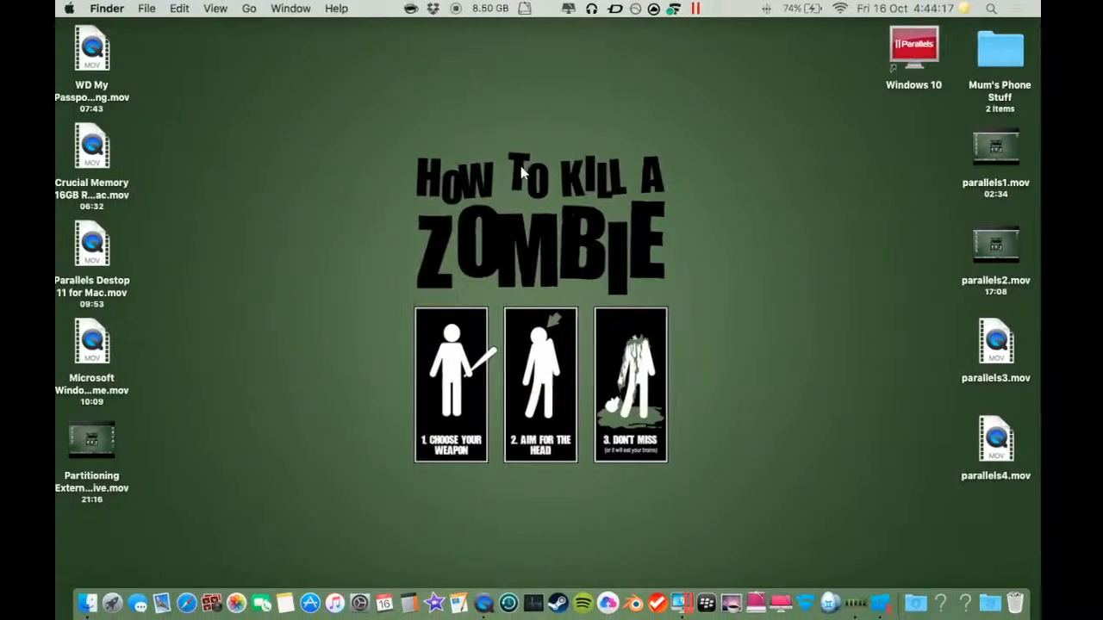
pyautogui.hotkey('ctrl', 'Right')
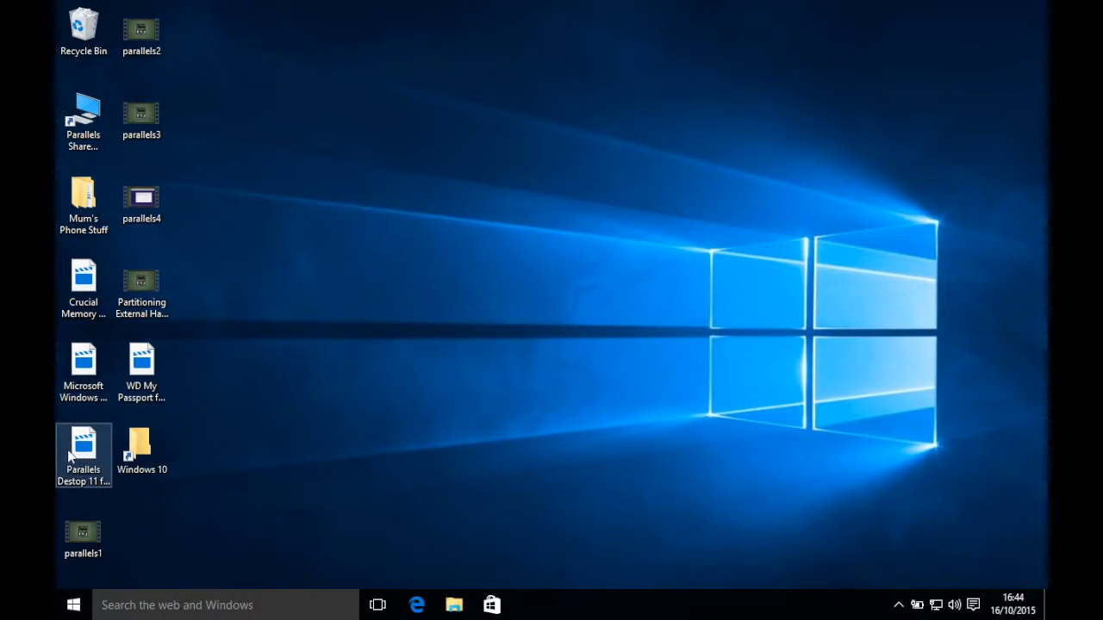
pyautogui.click(73, 605)
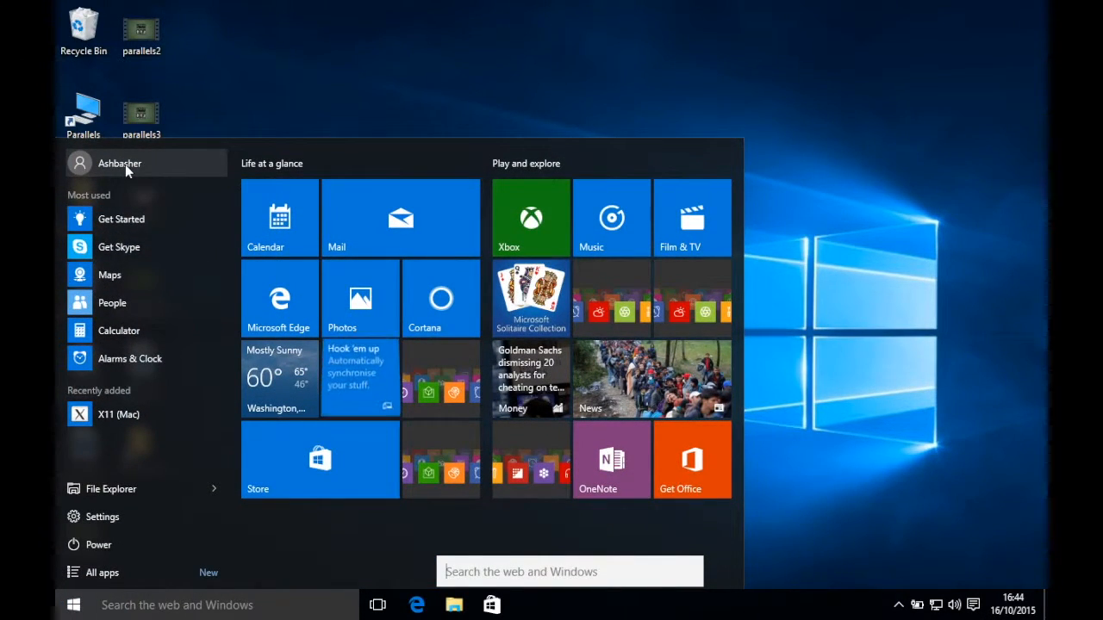
pyautogui.click(125, 164)
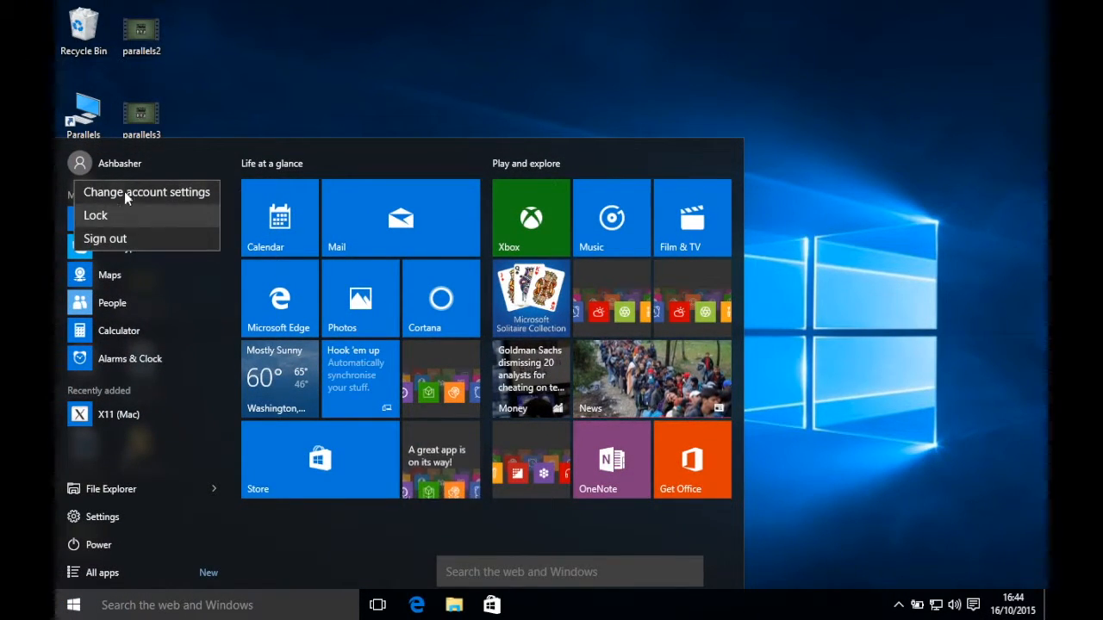
pyautogui.click(124, 164)
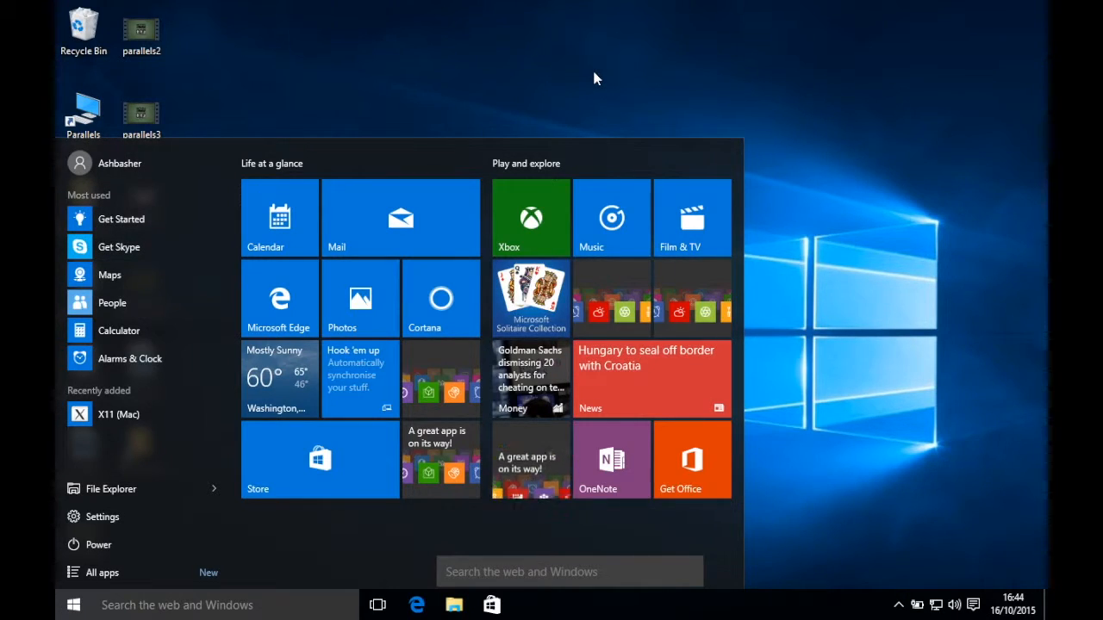
pyautogui.click(594, 76)
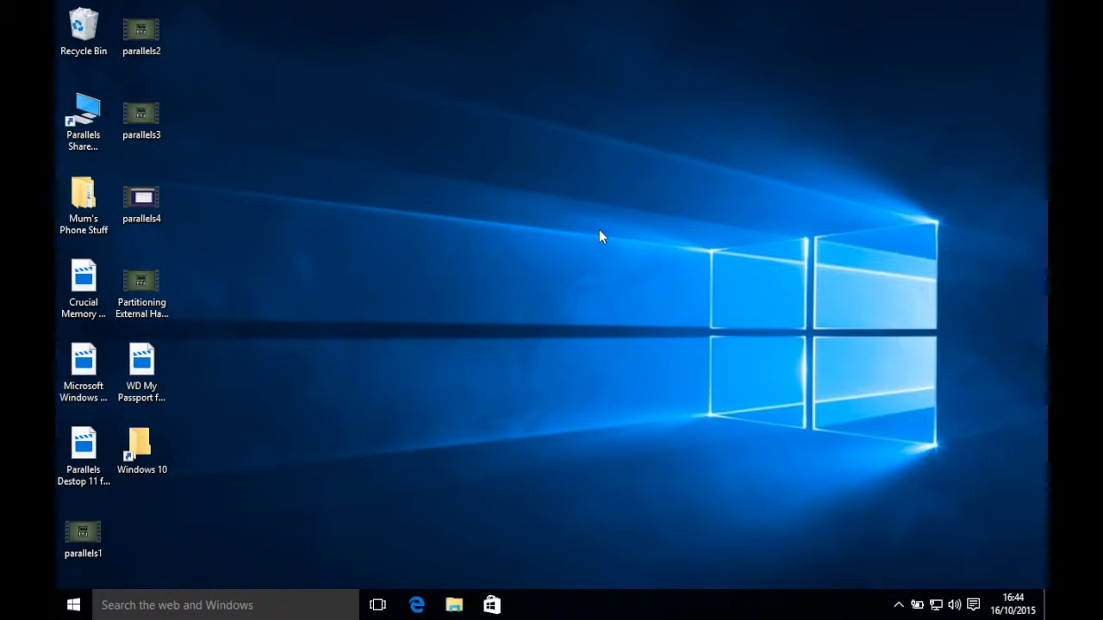
# Step: Switch back and forth between the Mac desktop and the full-screen Windows 10 space
pyautogui.hotkey('ctrl', 'Left')
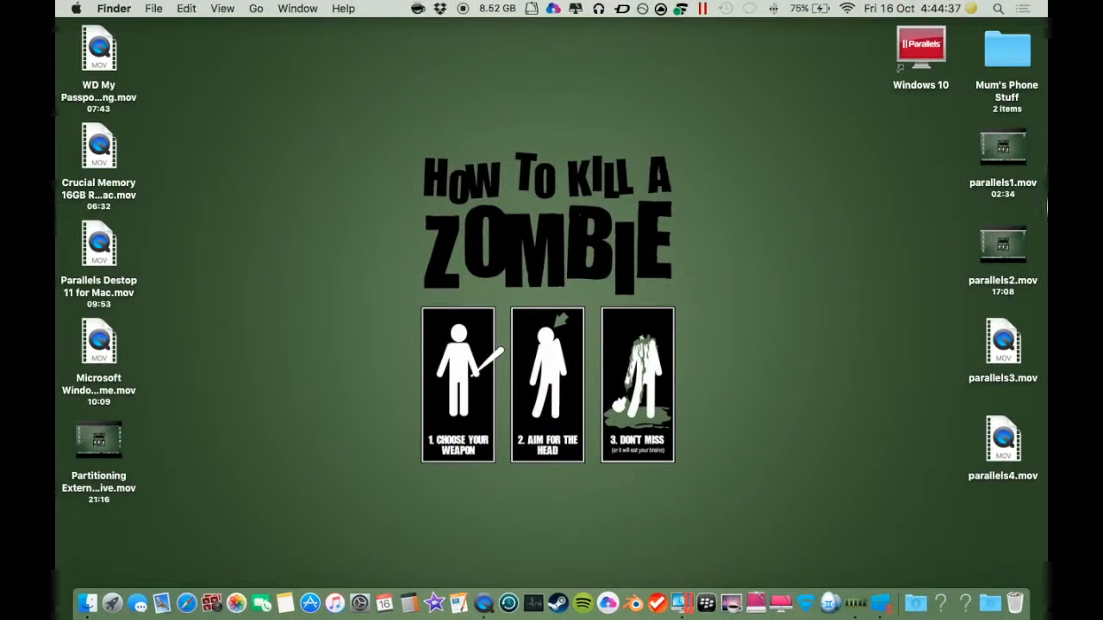
pyautogui.hotkey('ctrl', 'Right')
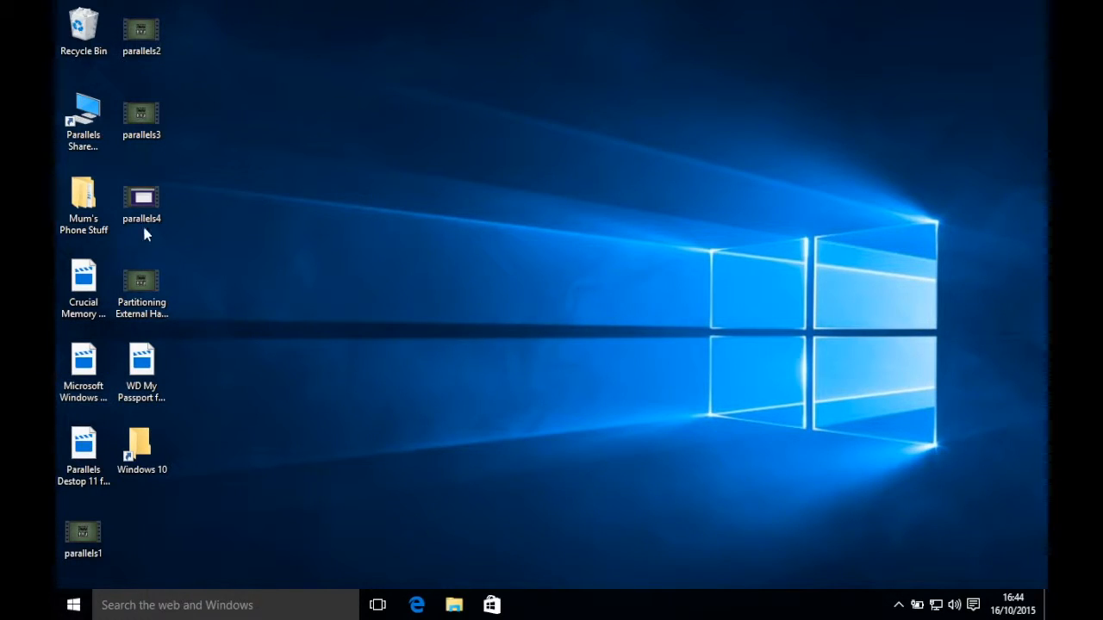
pyautogui.hotkey('ctrl', 'Left')
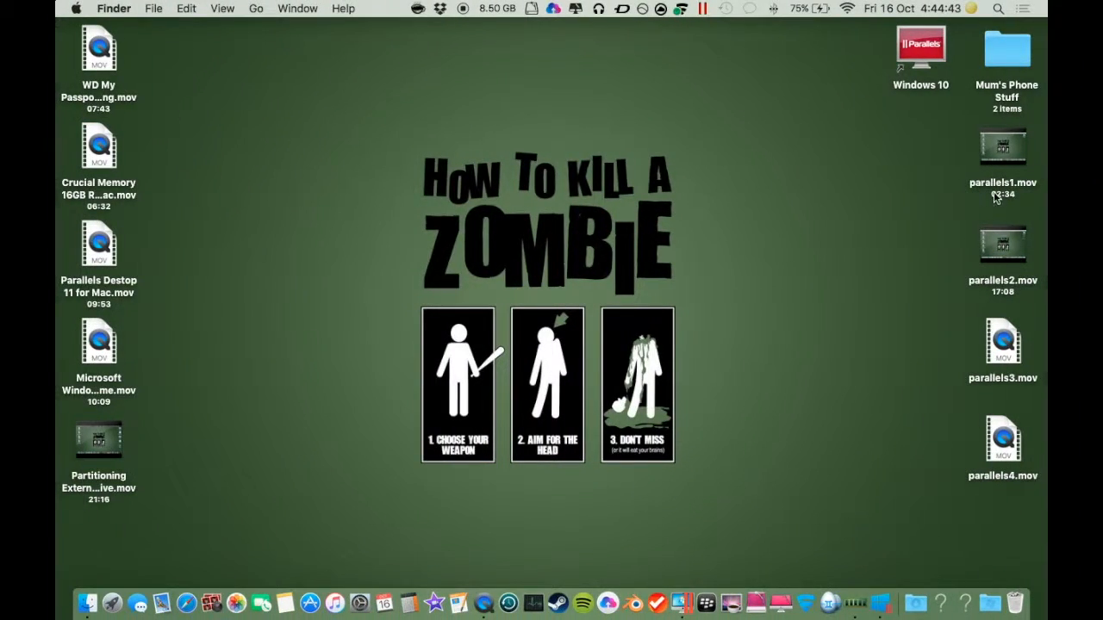
pyautogui.moveTo(1006, 171)
pyautogui.hotkey('ctrl', 'Right')
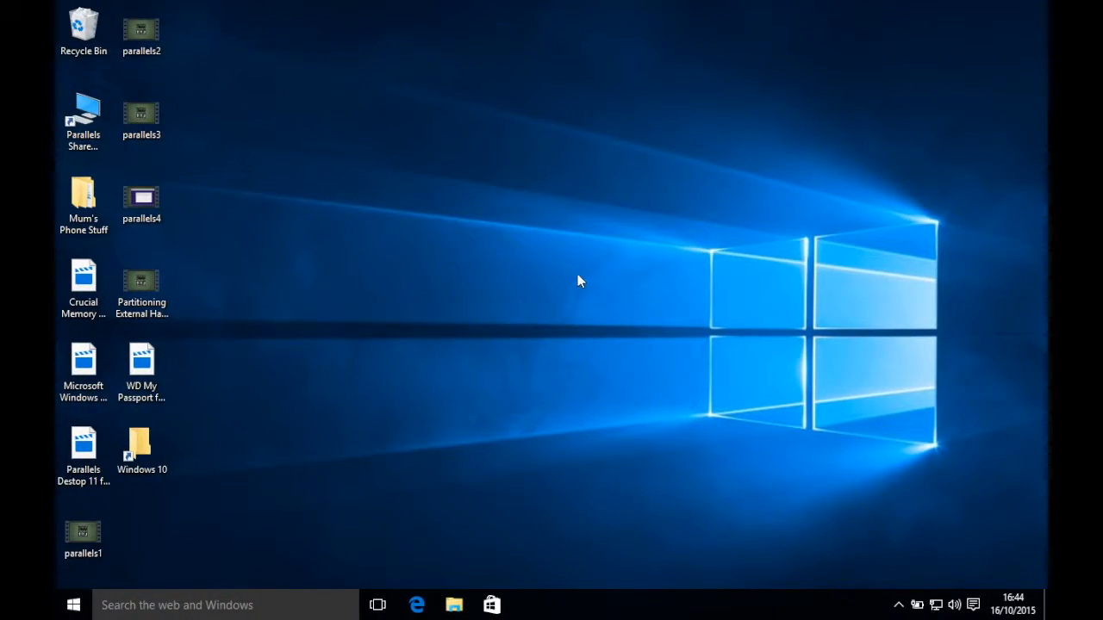
pyautogui.hotkey('ctrl', 'Left')
pyautogui.hotkey('ctrl', 'Right')
pyautogui.hotkey('ctrl', 'Left')
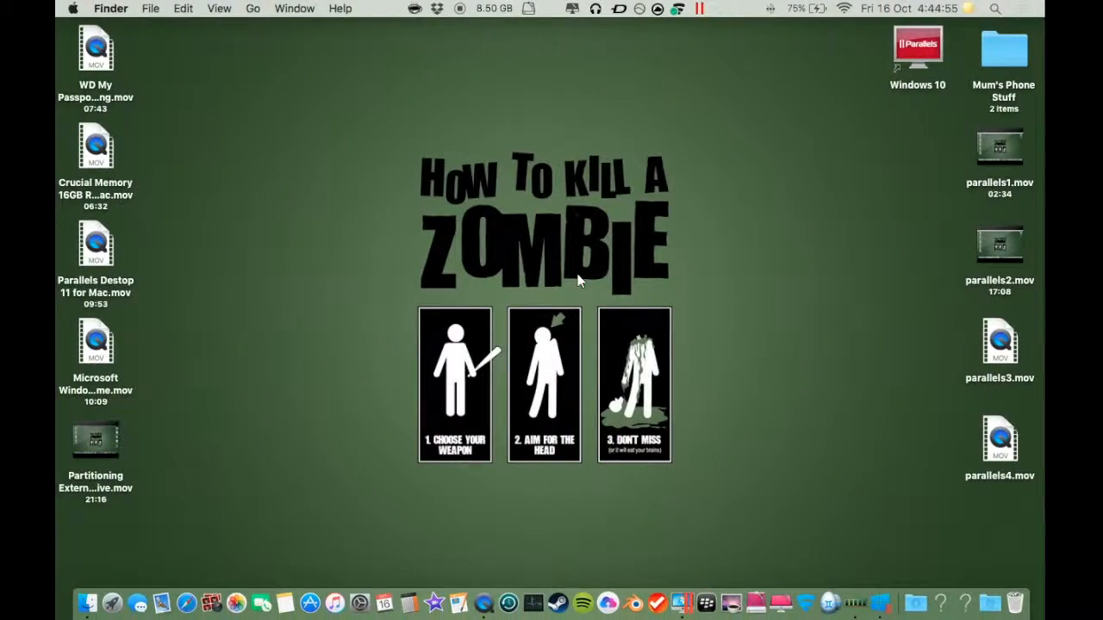